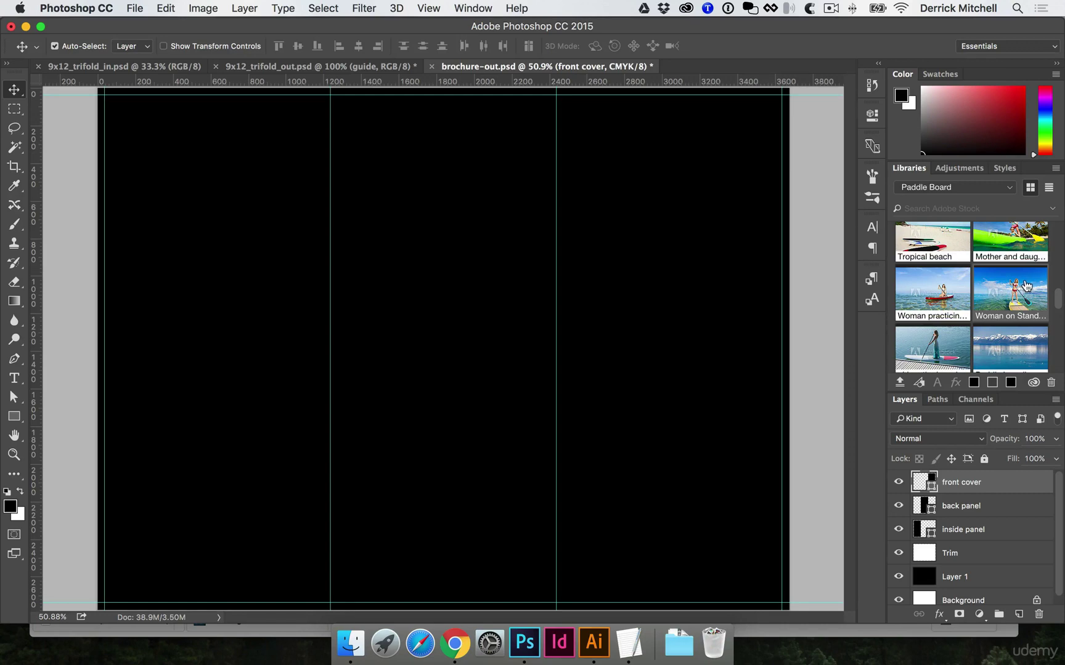
Place the Woman on Stand Up Paddle Board library photo in the brochure and clip it to the front cover layer.
drag(1023, 288, 690, 213)
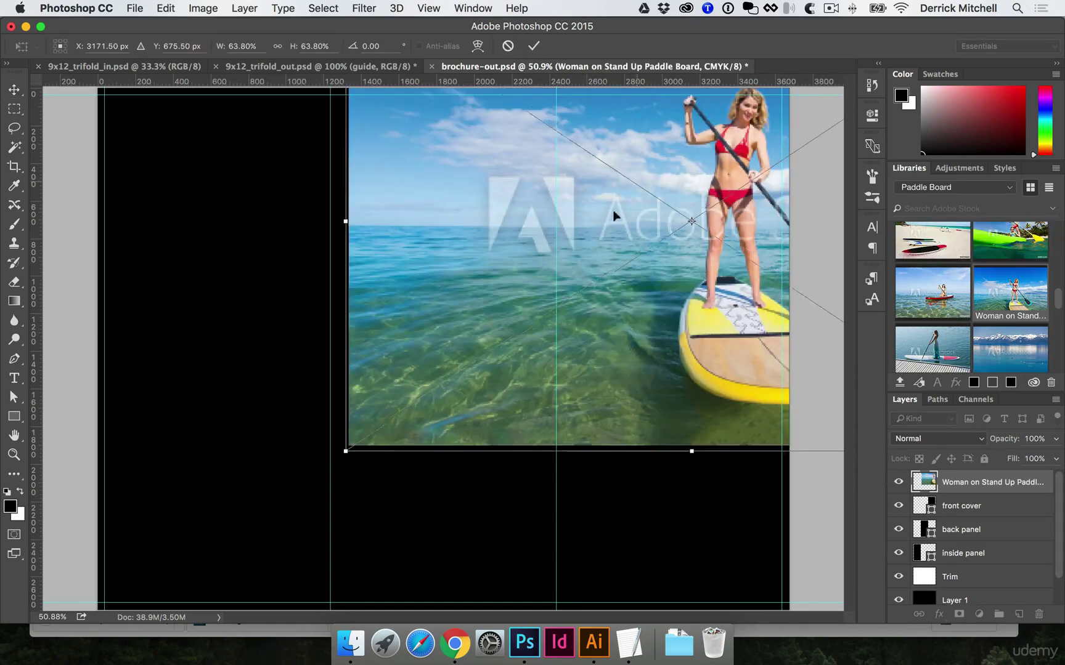
key(Return)
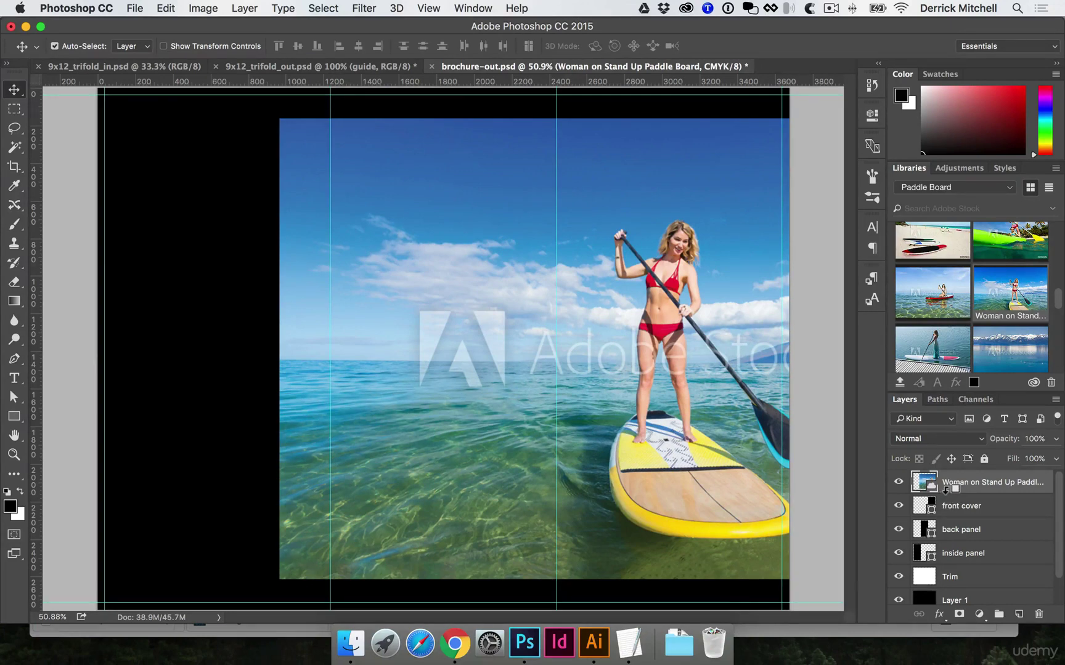
alt+click(946, 490)
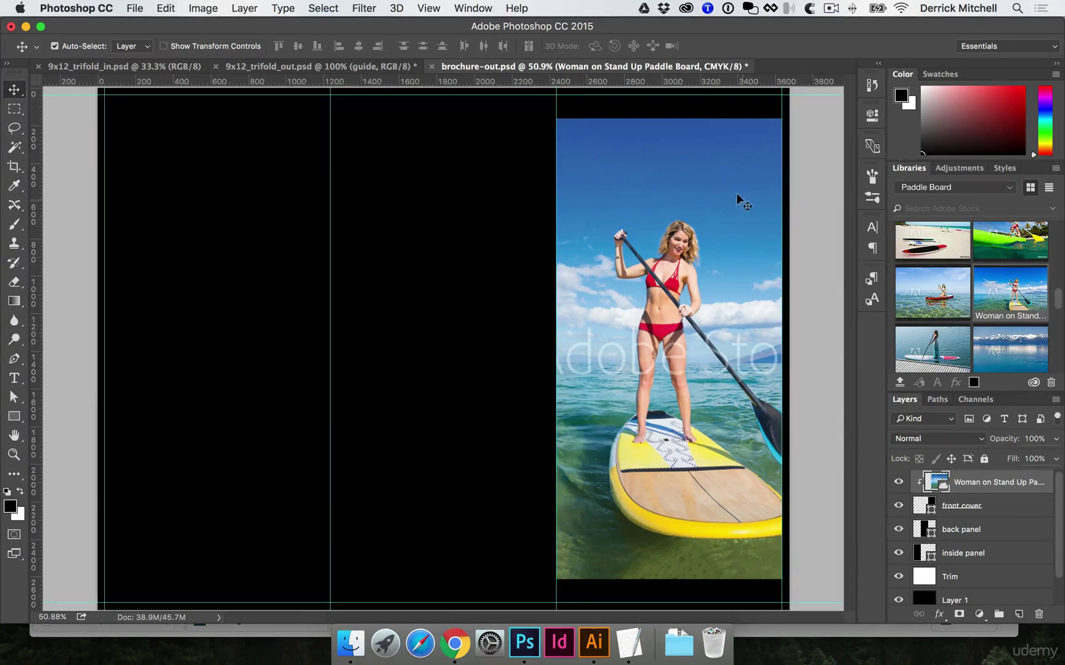
Scale the clipped photo to about 61.8% and reposition it so the woman, paddle and board fit inside the front cover.
key(ctrl+t)
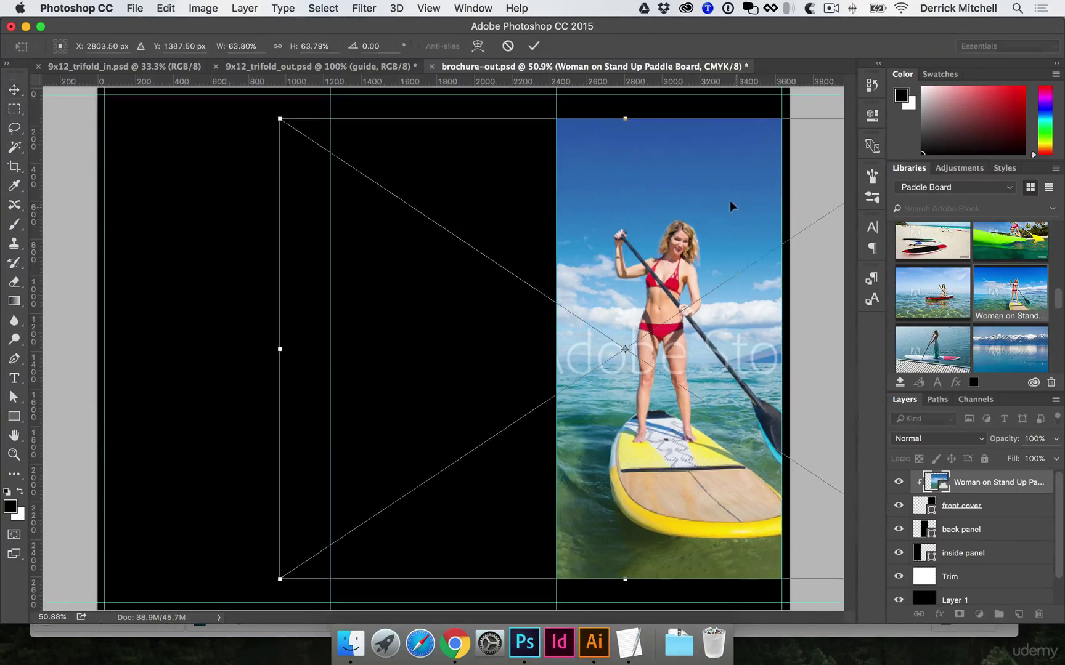
drag(734, 192, 685, 239)
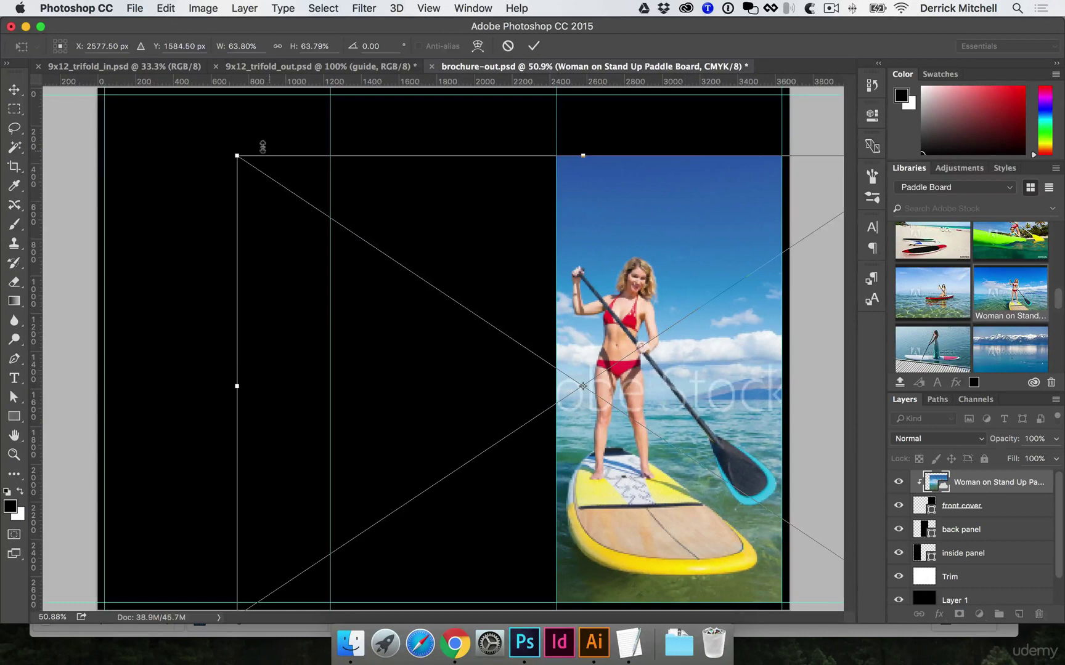
drag(236, 155, 259, 170)
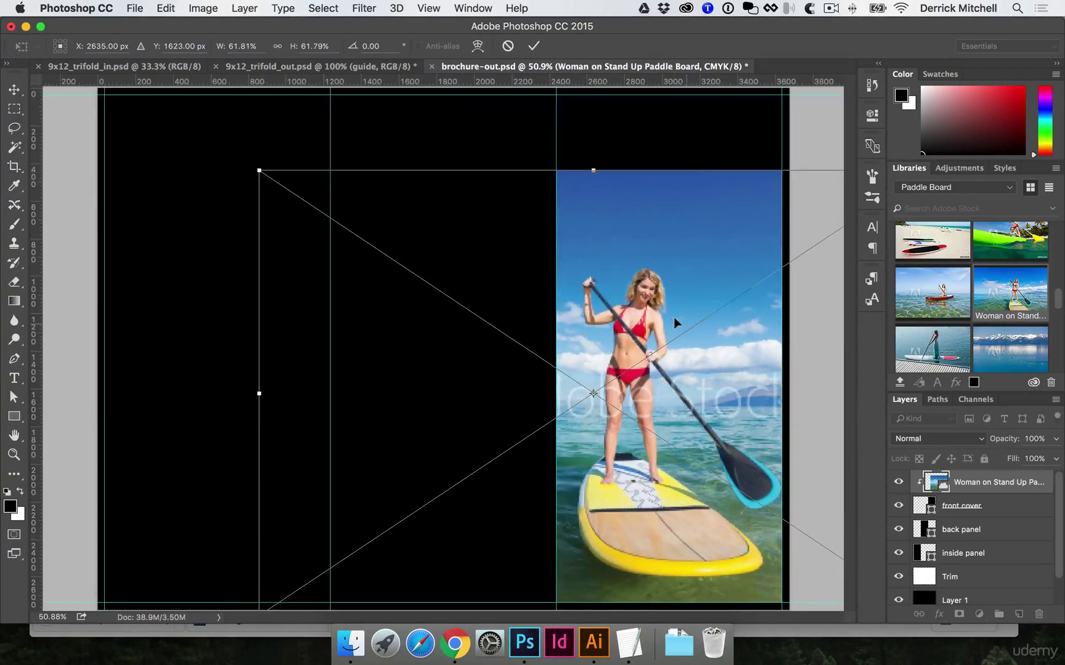
drag(673, 321, 703, 316)
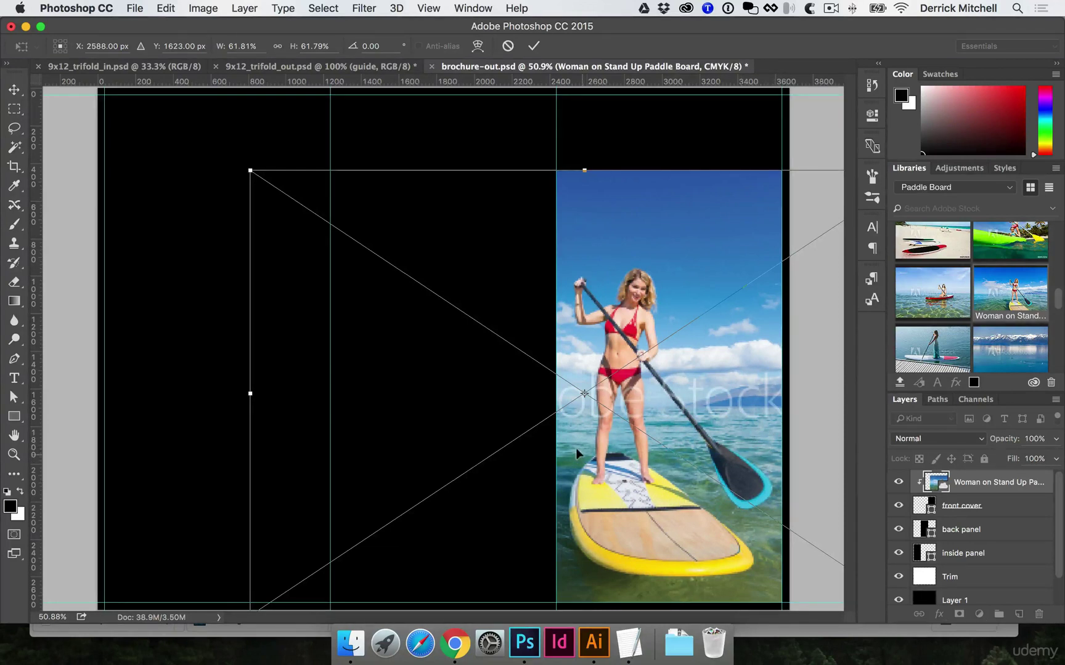
key(Return)
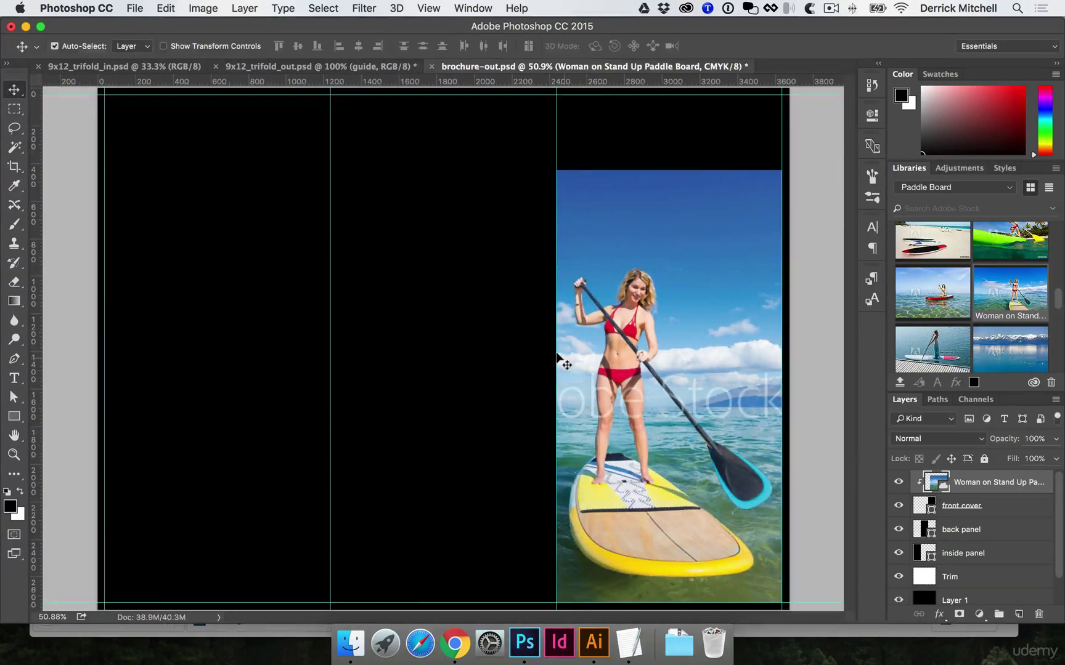
Switch to full-screen view with the menu bar and release the paddle board photo from the front cover's clipping mask.
key(f)
key(super+t)
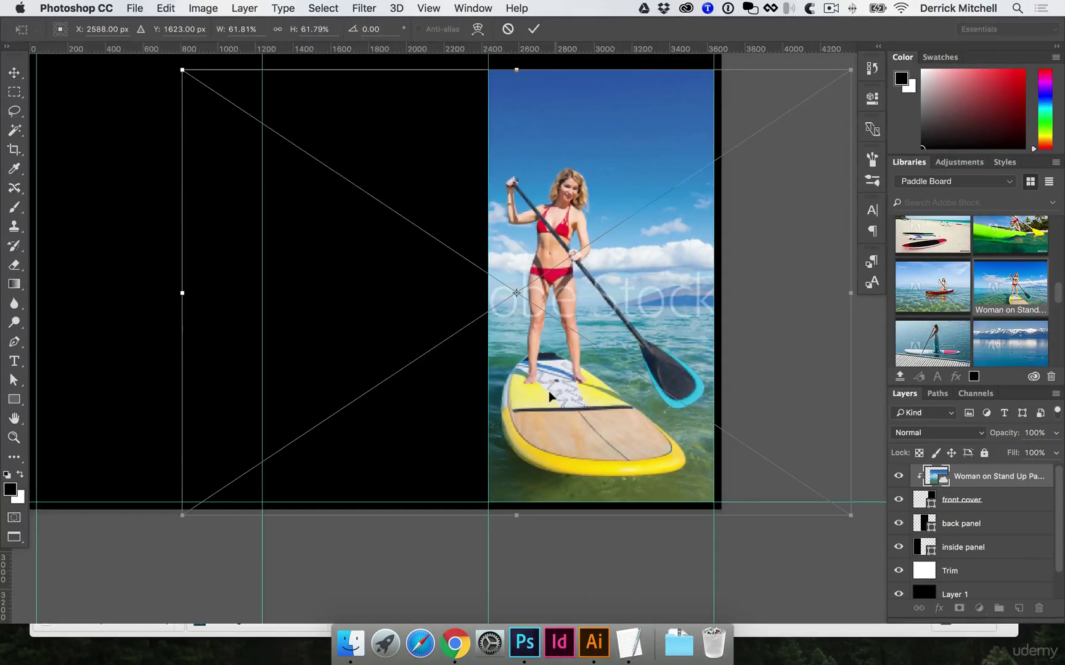
key(Return)
scroll(542, 454, up, 3)
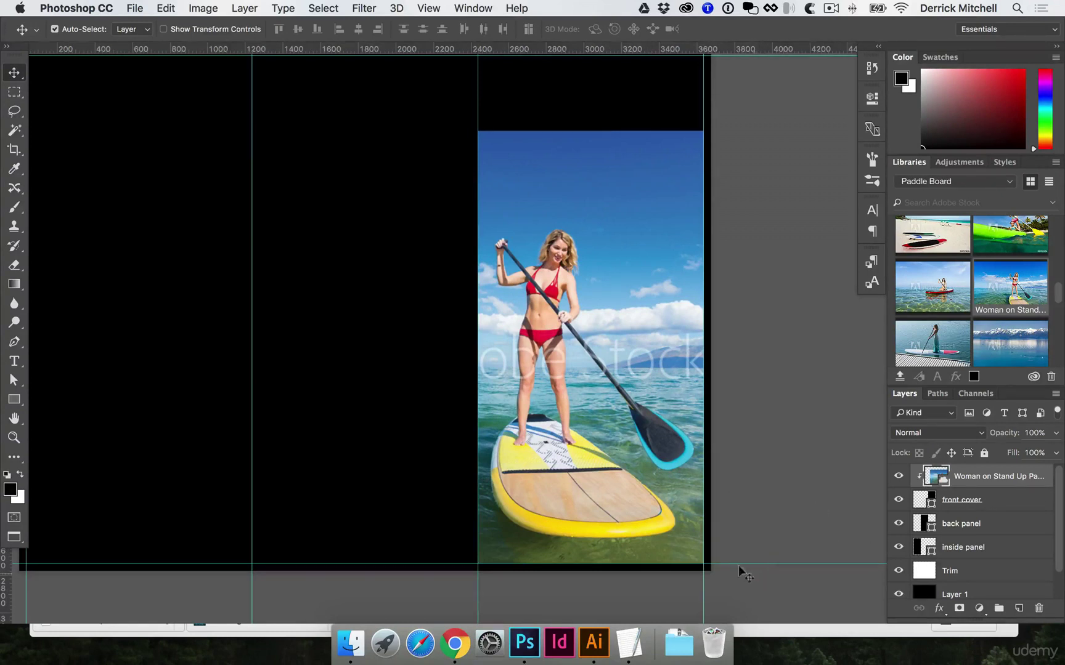
click(706, 514)
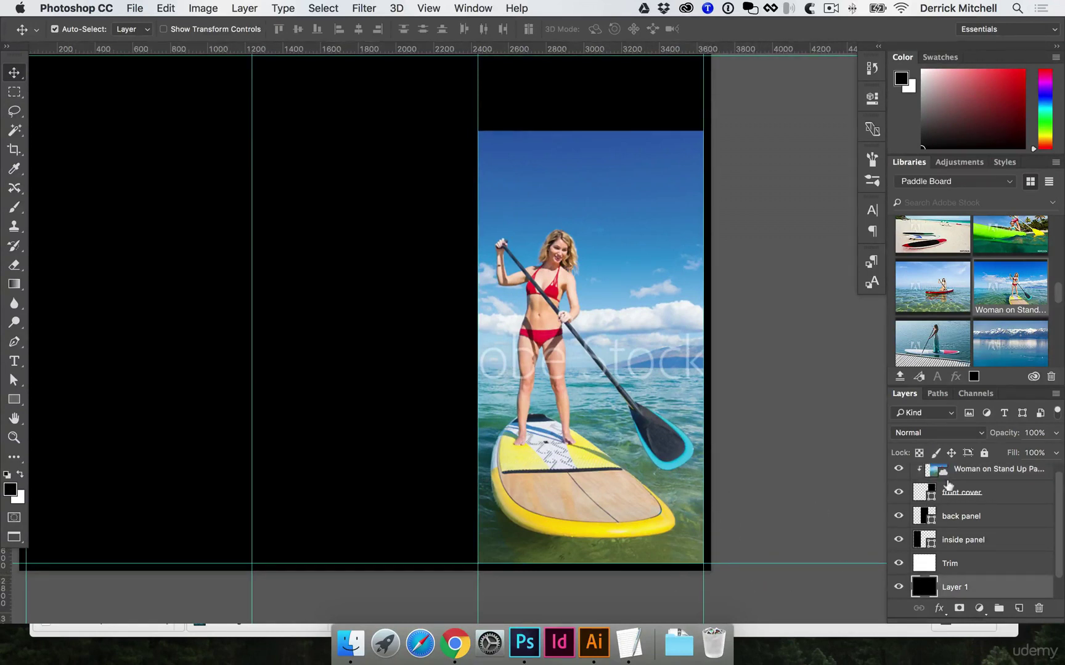
click(937, 478)
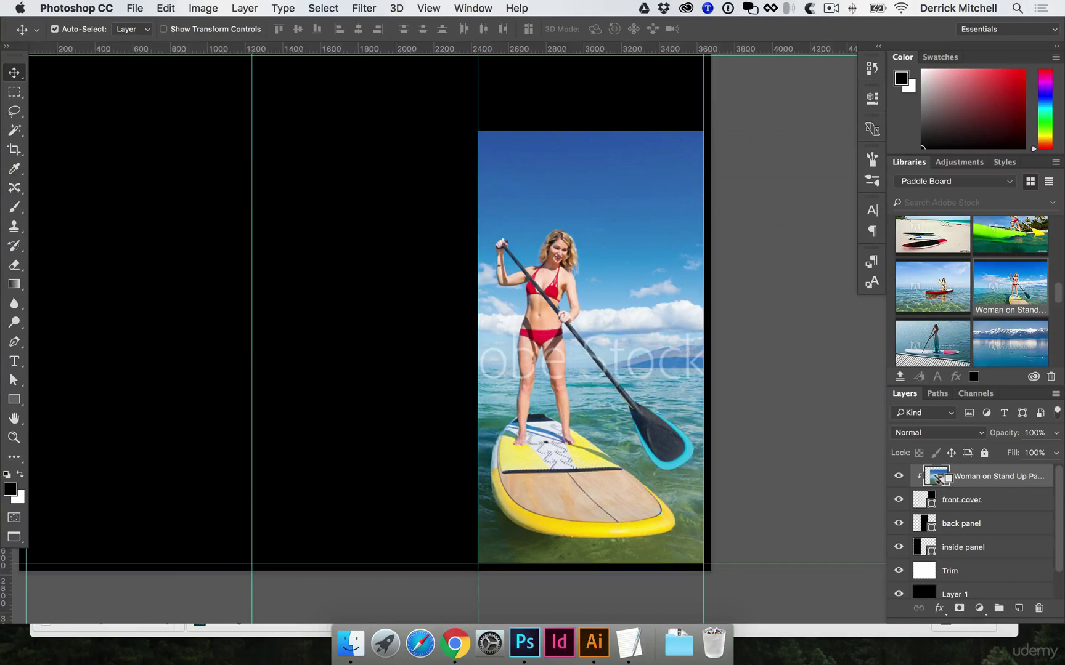
key(super+alt+g)
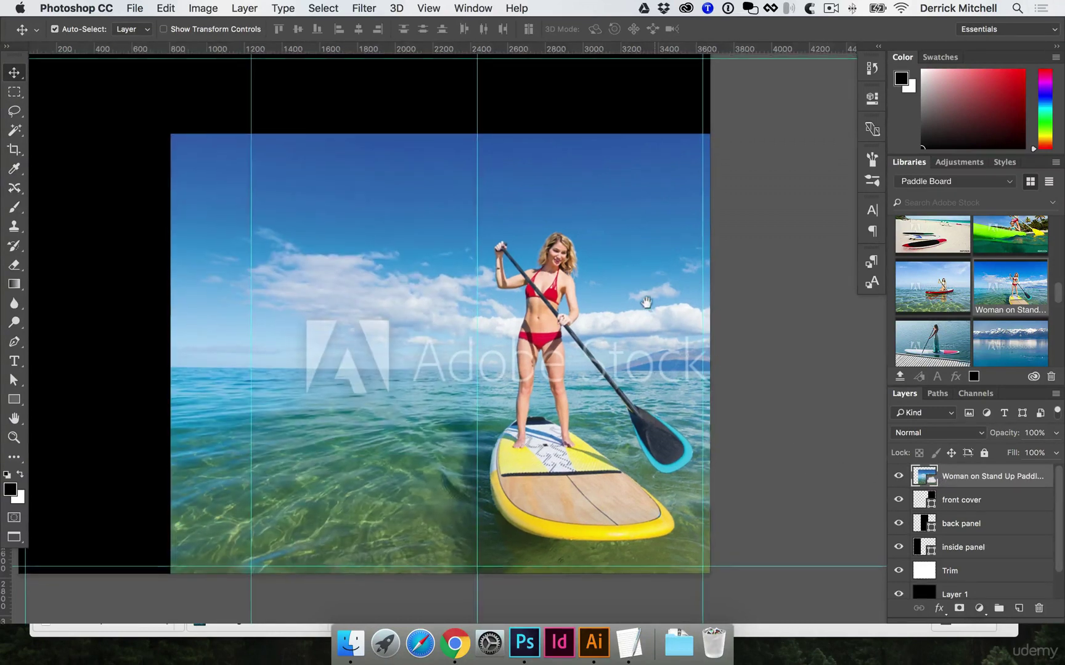
scroll(641, 304, up, 3)
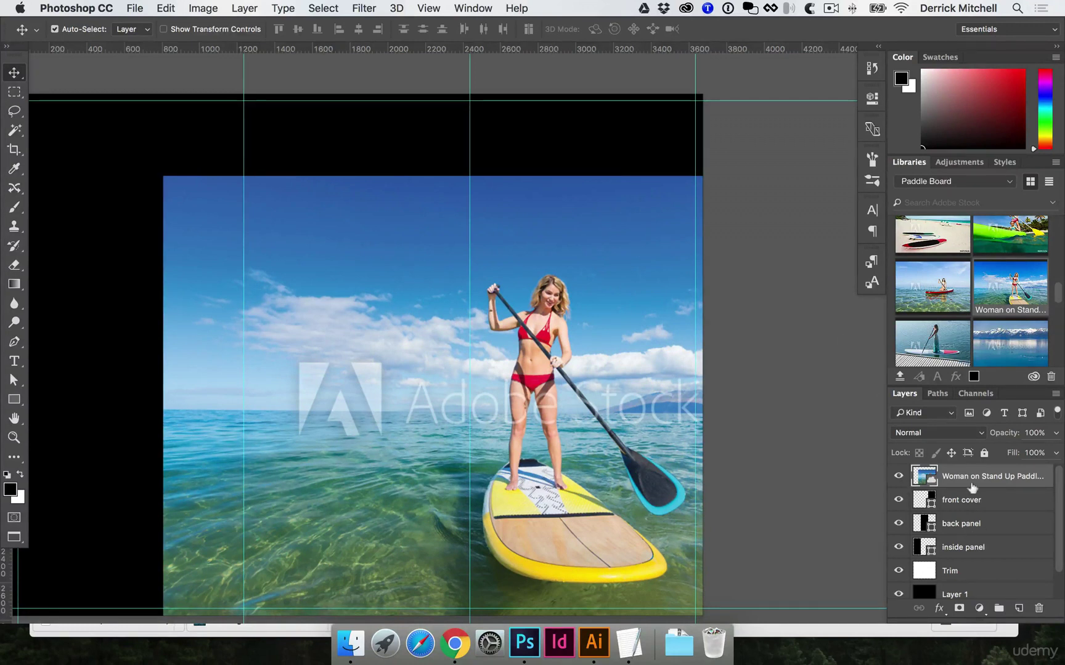
Add a new layer beneath the photo and fill it with the blue sampled from the upper edge of the sky.
key(super)
super+click(1019, 608)
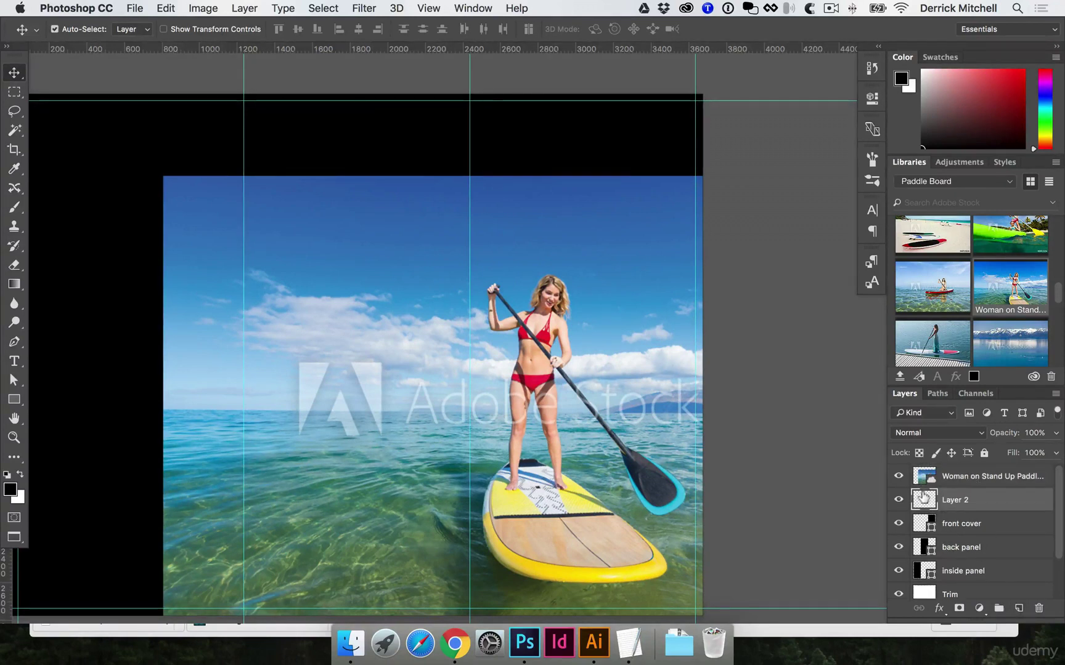
key(i)
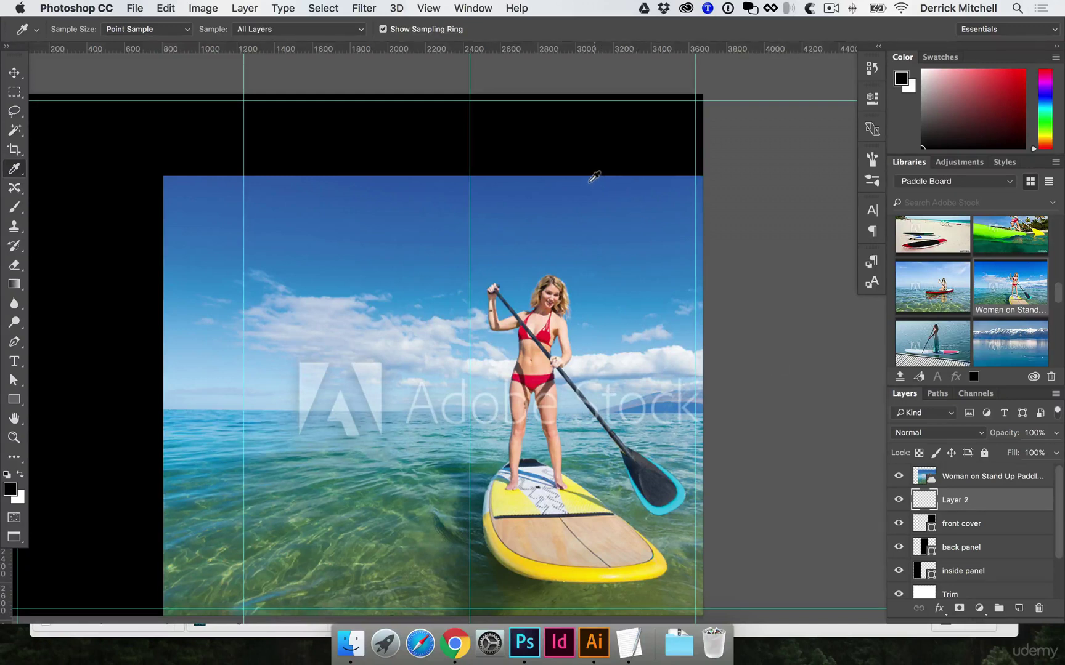
drag(594, 177, 594, 174)
key(v)
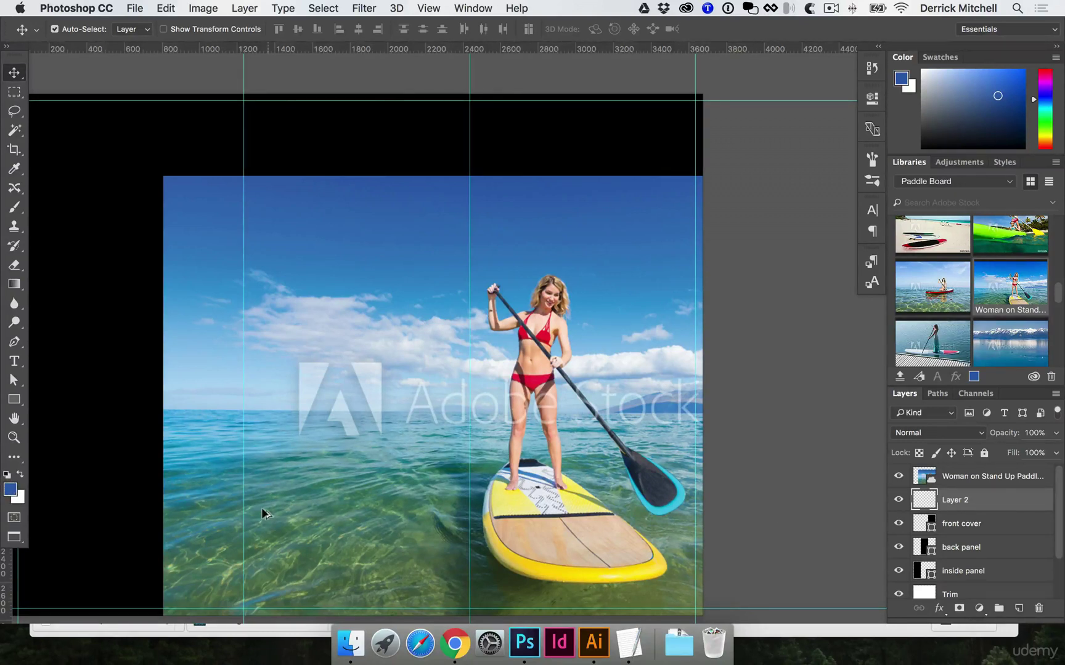
key(alt+BackSpace)
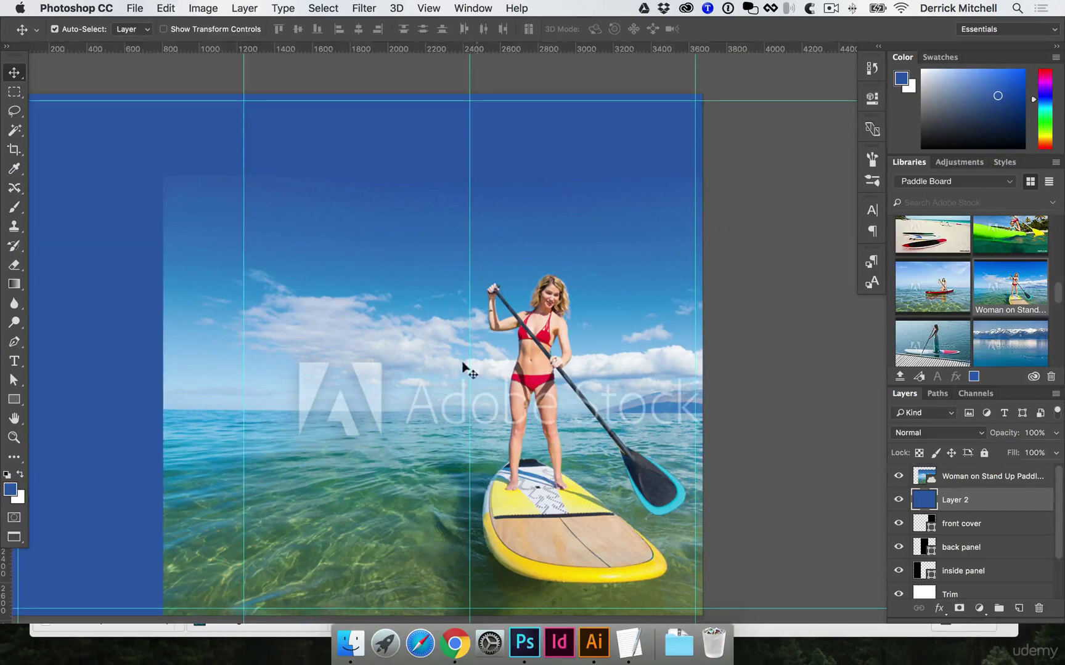
Add a white layer mask to the paddle board photo layer.
key(super+plus)
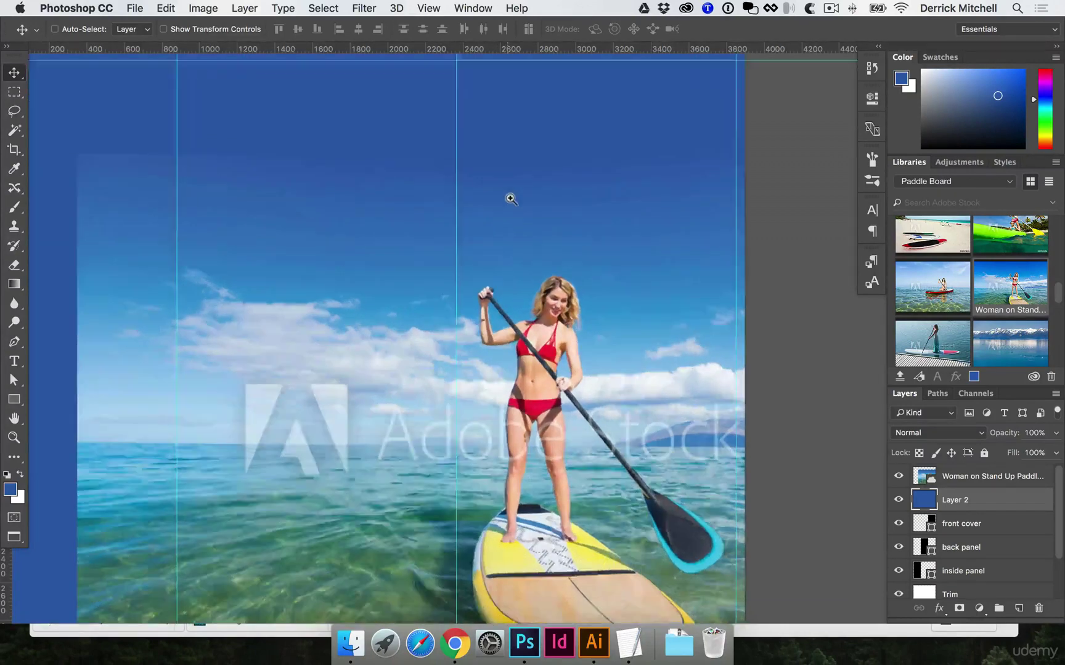
click(567, 163)
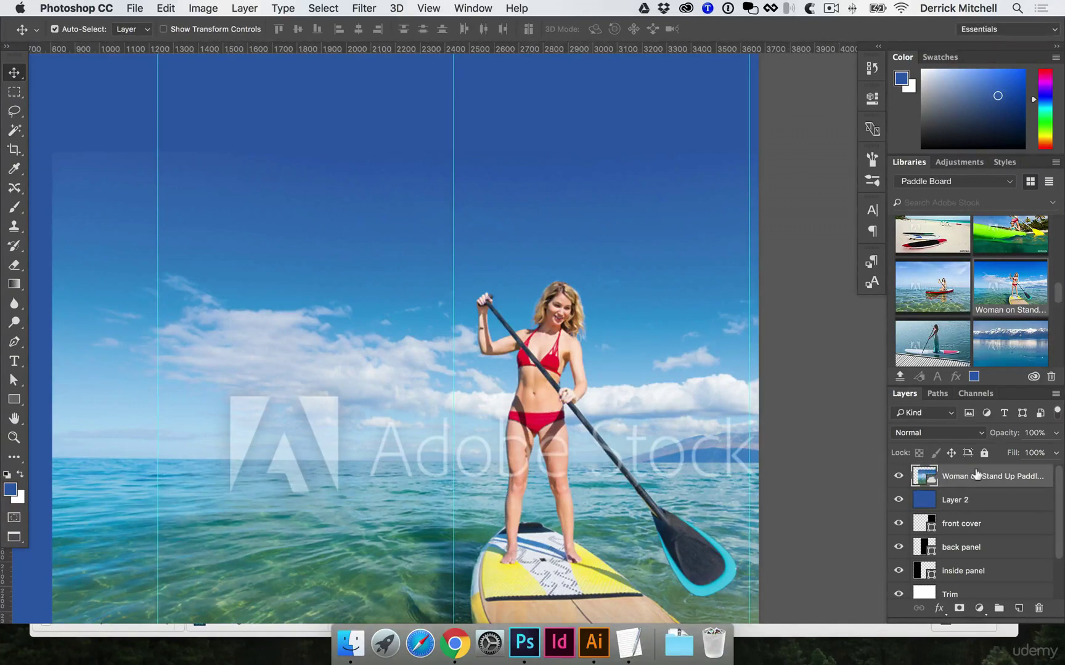
click(959, 608)
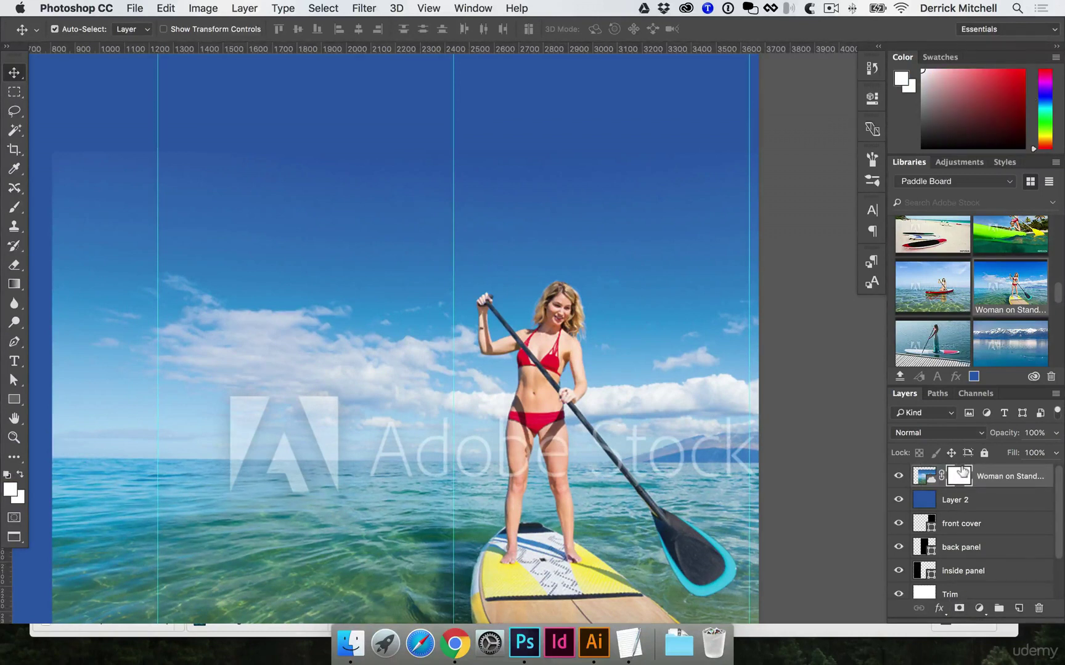
Fade the photo's upper sky edge into the blue layer with a black-to-transparent linear gradient on the mask.
key(g)
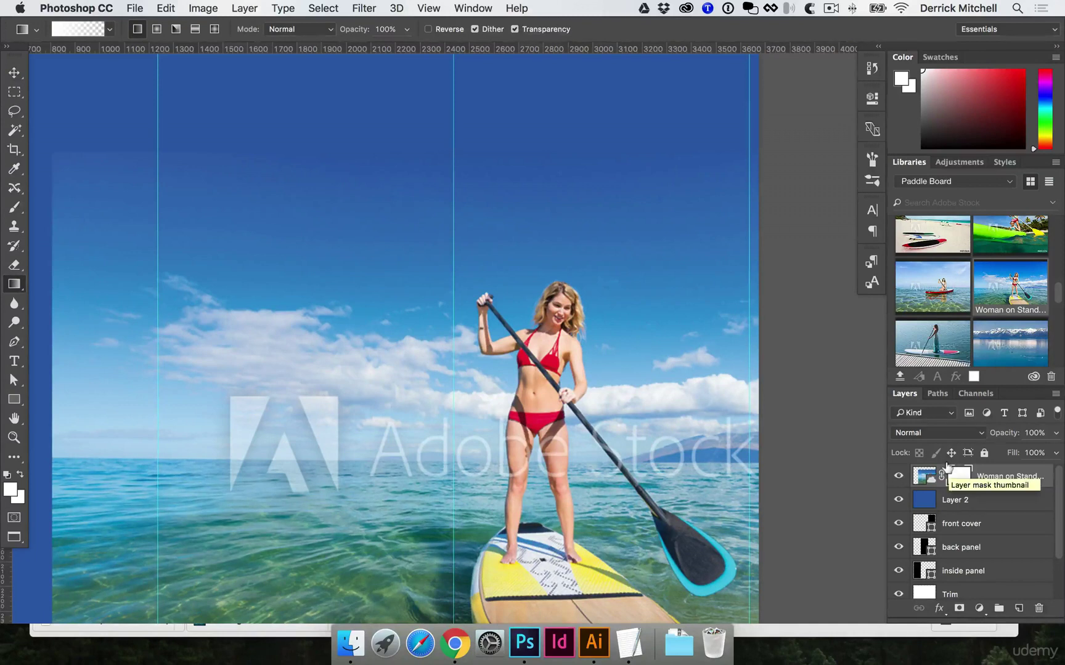
key(d)
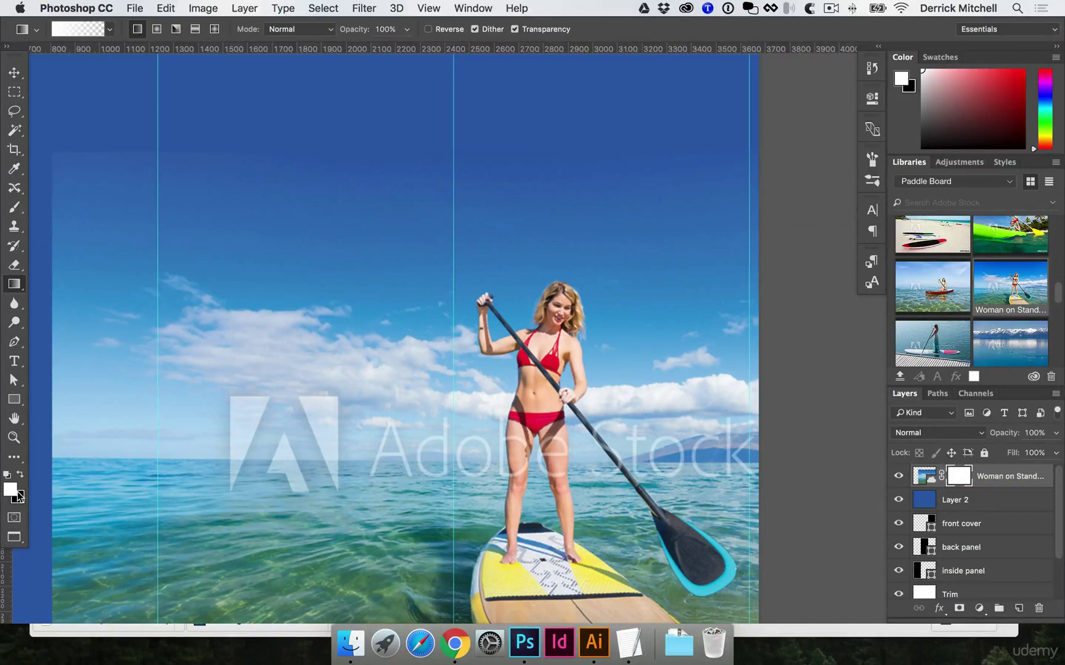
key(x)
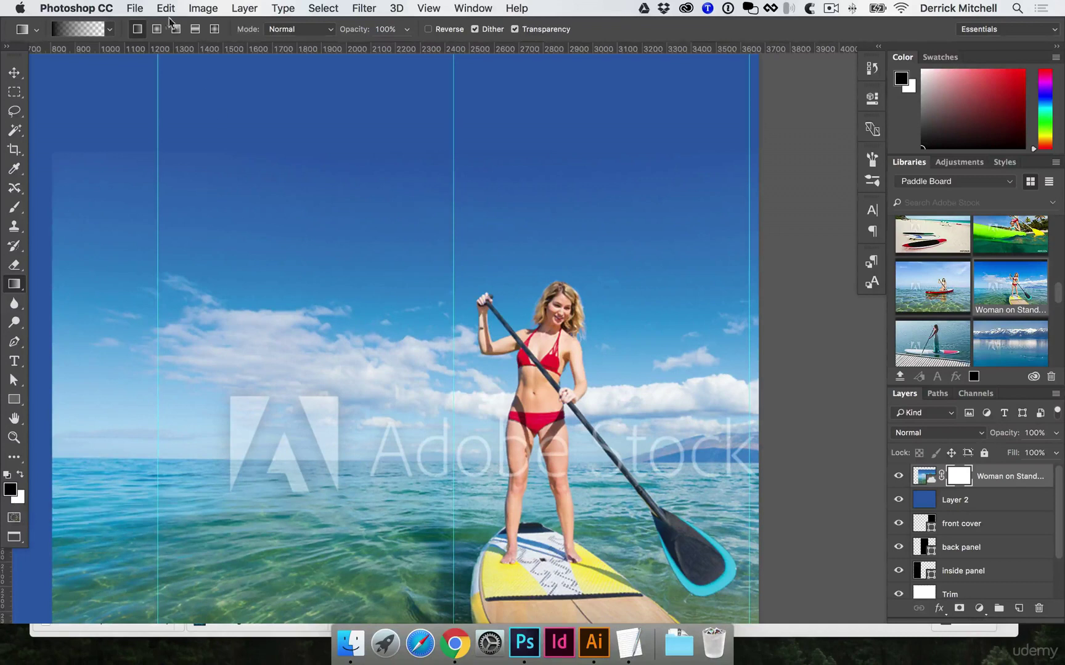
click(109, 29)
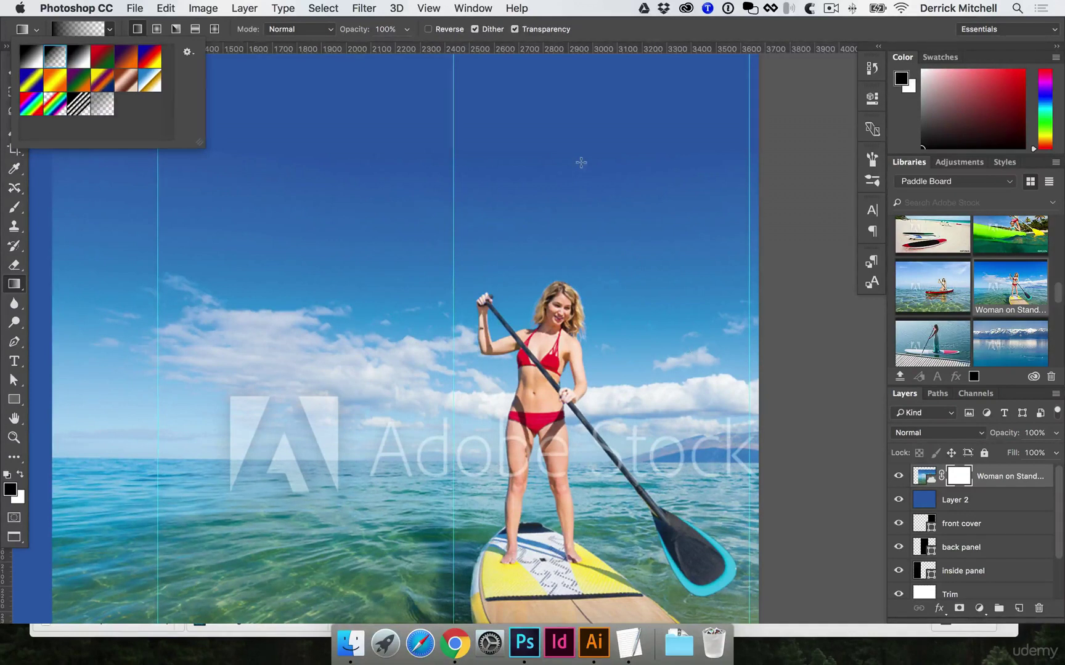
drag(586, 163, 587, 207)
drag(585, 261, 585, 262)
key(v)
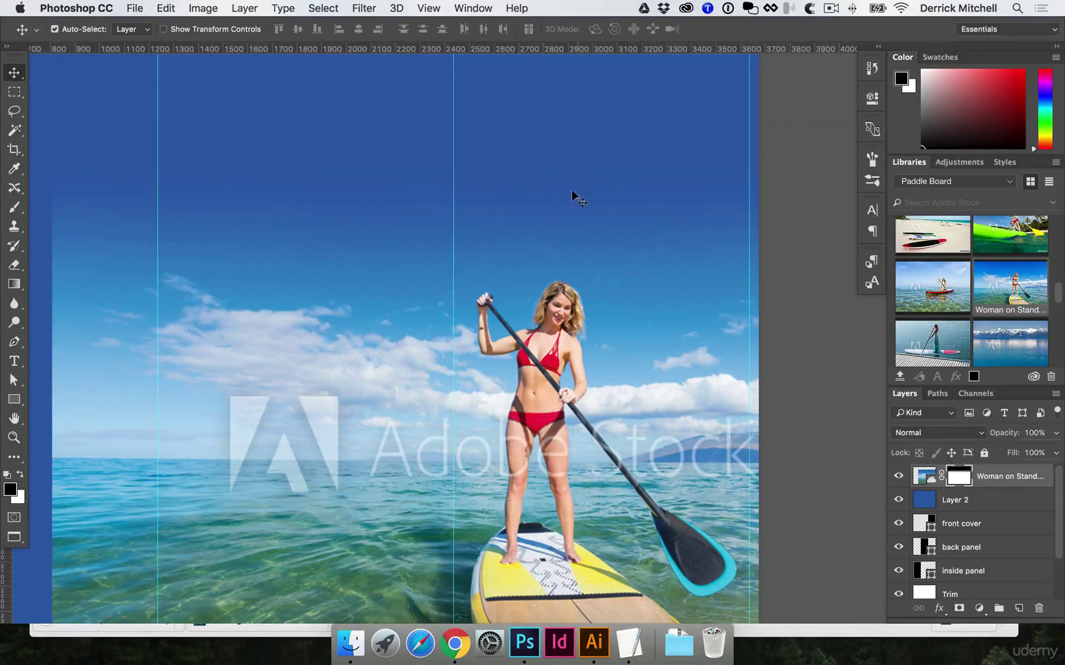
Try a purple fill on a duplicate of Layer 2 behind the photo, and delete the duplicate.
click(937, 497)
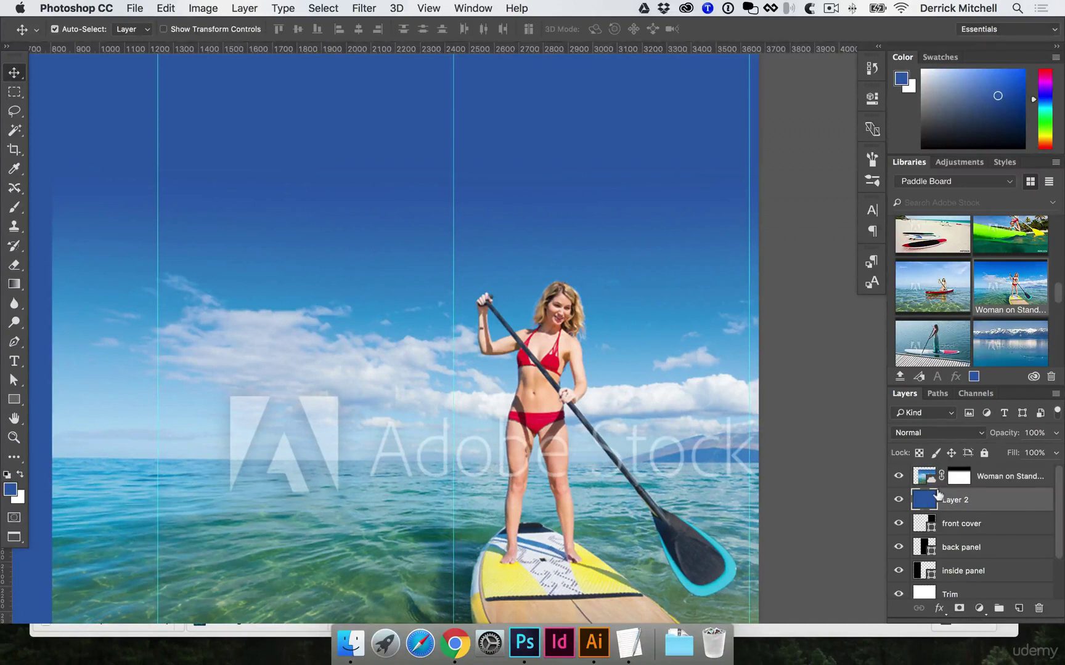
key(super+j)
click(1048, 82)
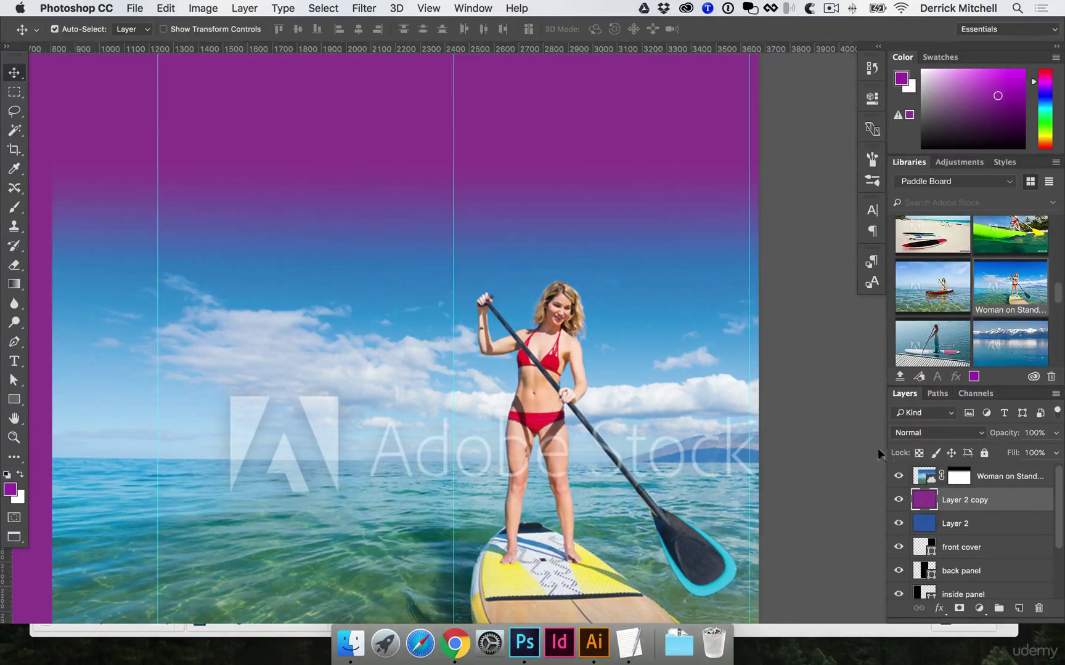
key(Delete)
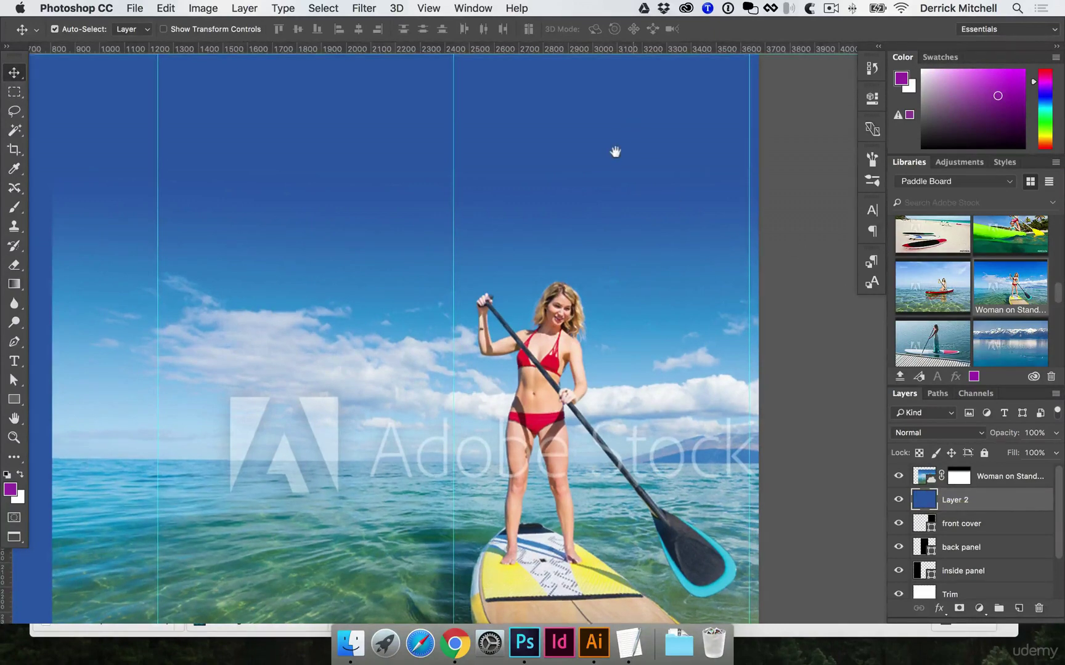
scroll(616, 148, up, 2)
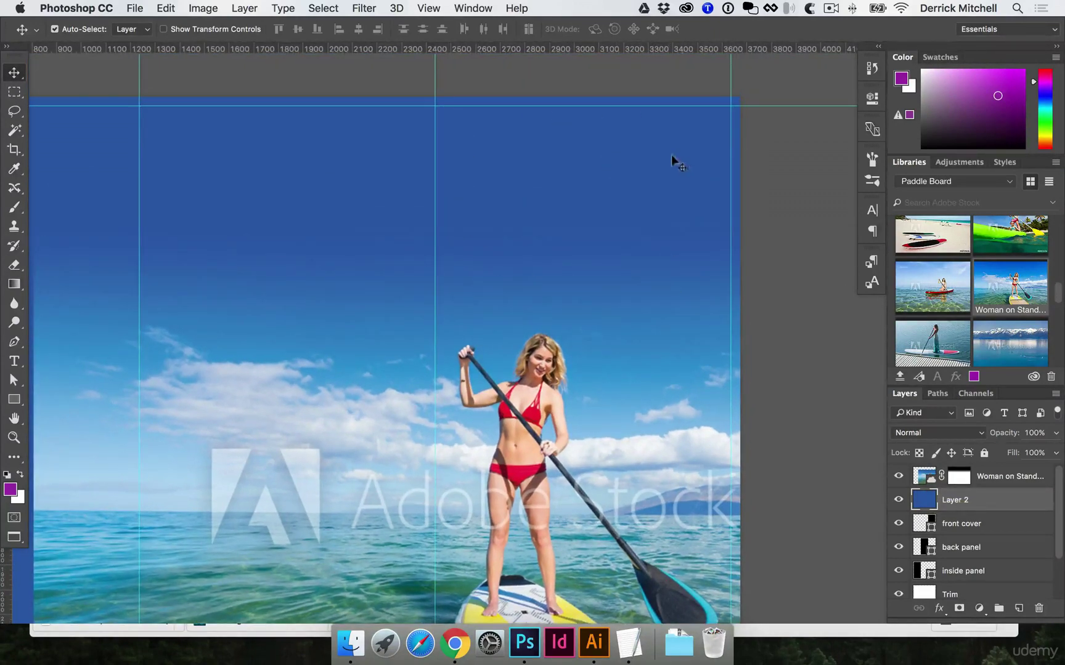
drag(524, 159, 546, 137)
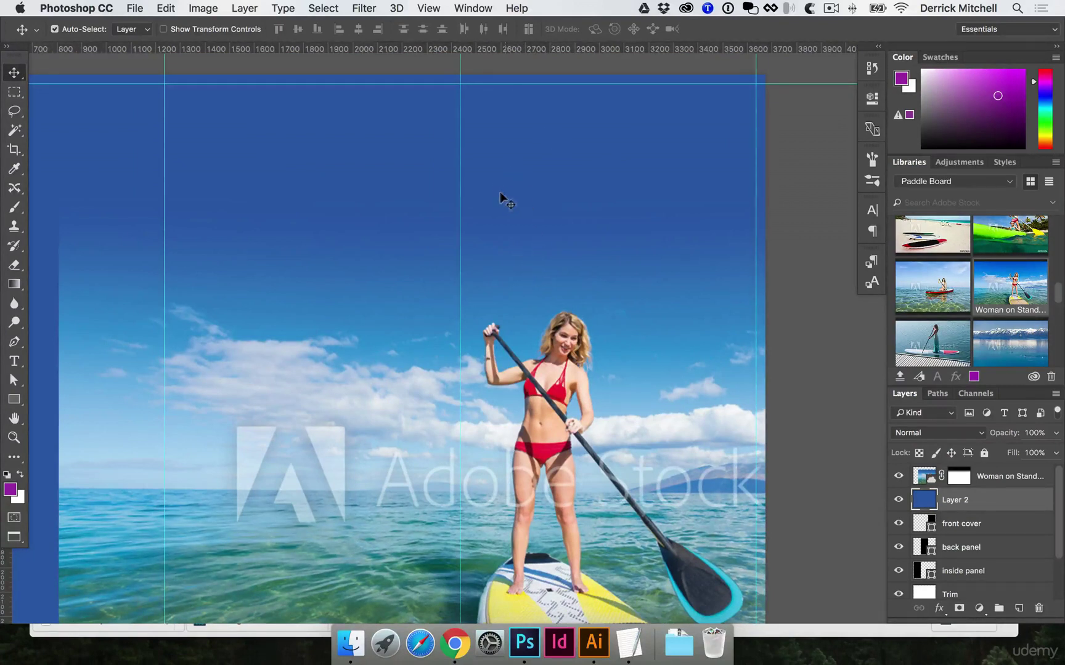
Switch to Finder and preview IMG_1718.JPG from the research folder in the SUP brochure ASSETS folder.
click(350, 642)
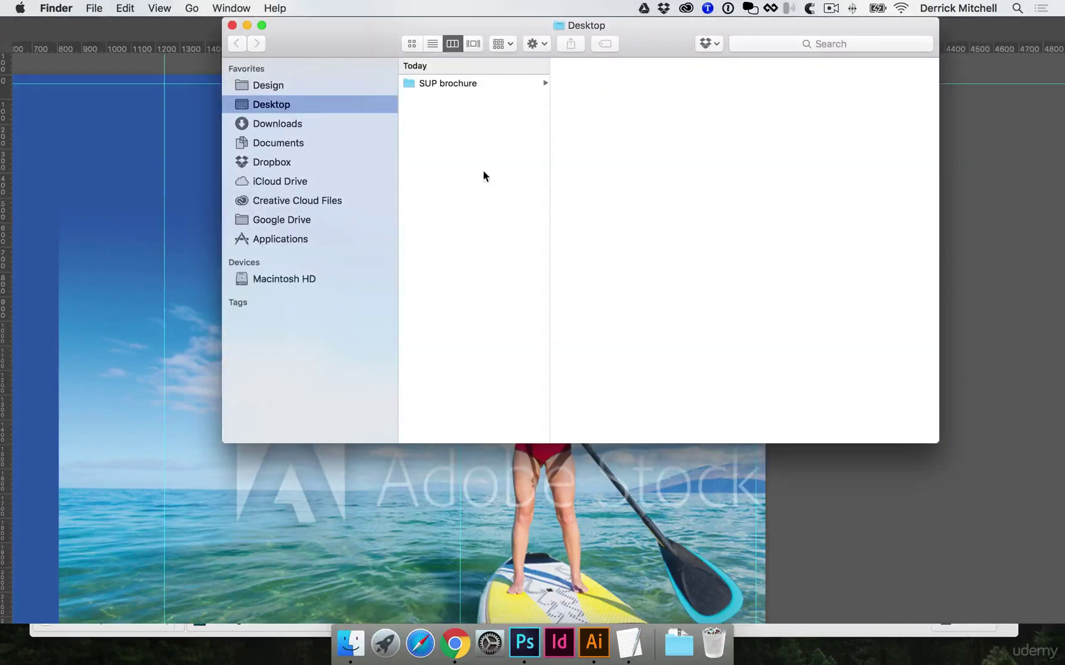
click(457, 83)
click(579, 83)
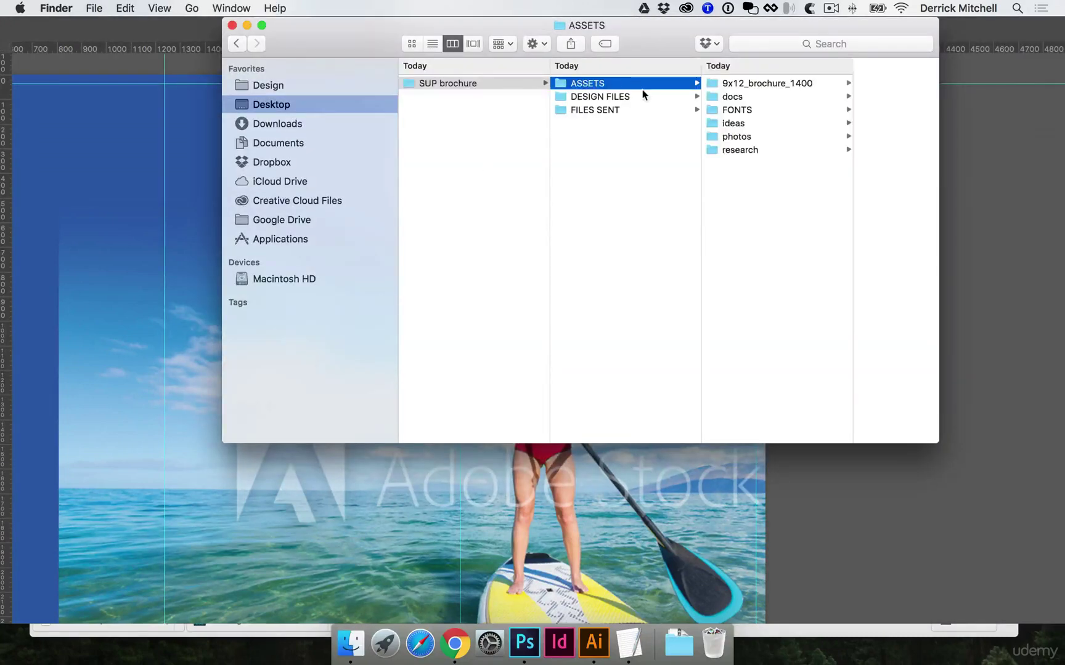
click(736, 150)
click(834, 86)
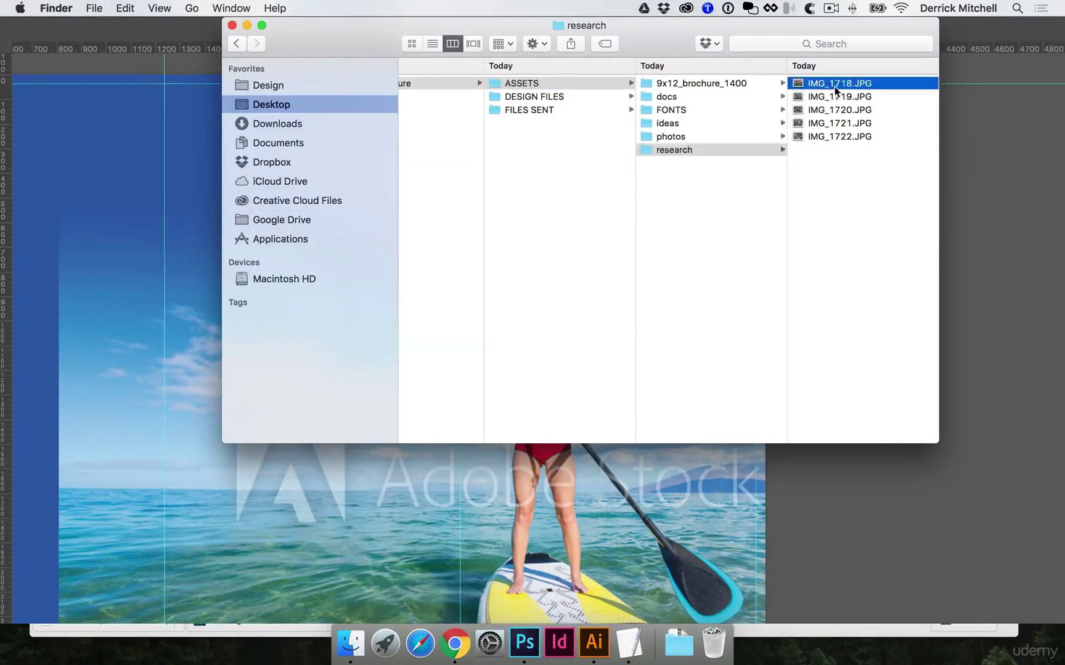
key(space)
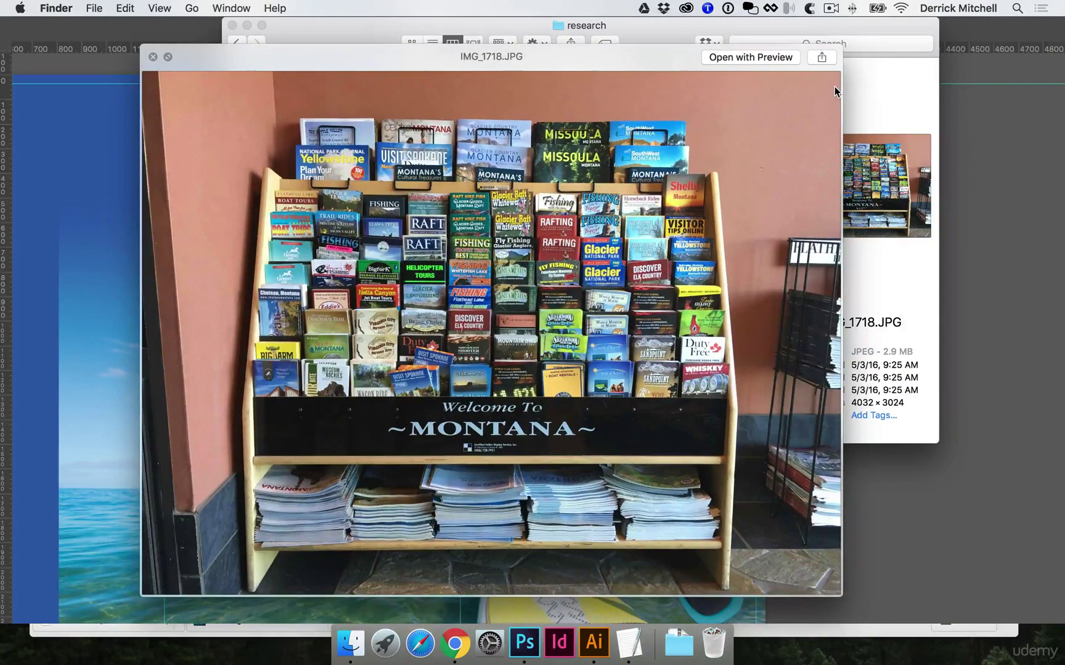
Preview IMG_1719.JPG in the research folder and switch back to Photoshop.
key(Down)
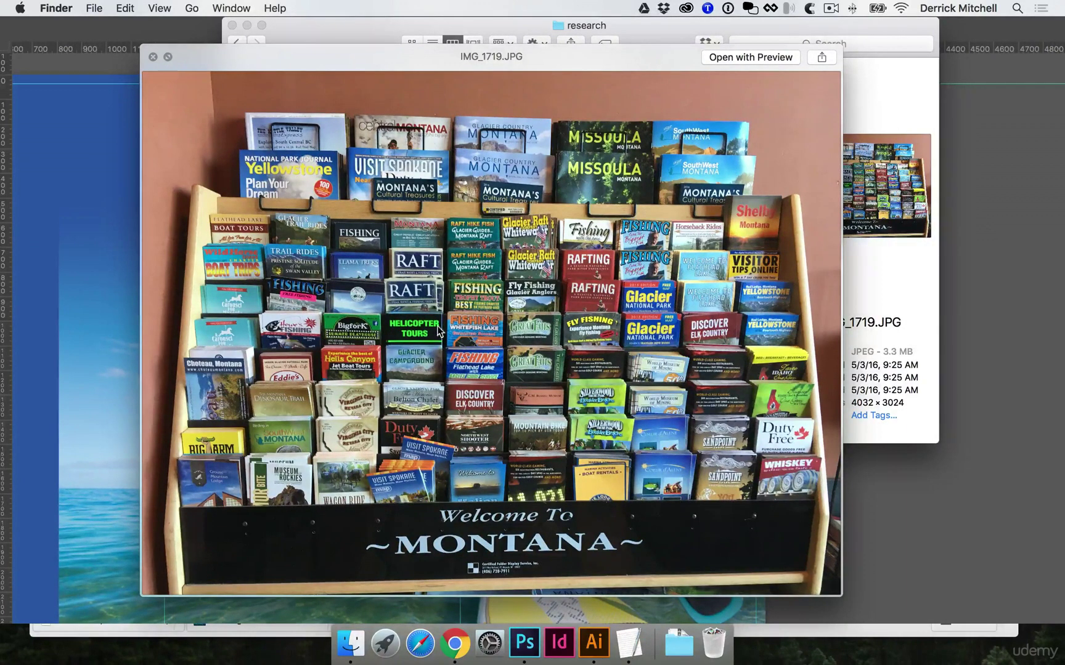
click(99, 291)
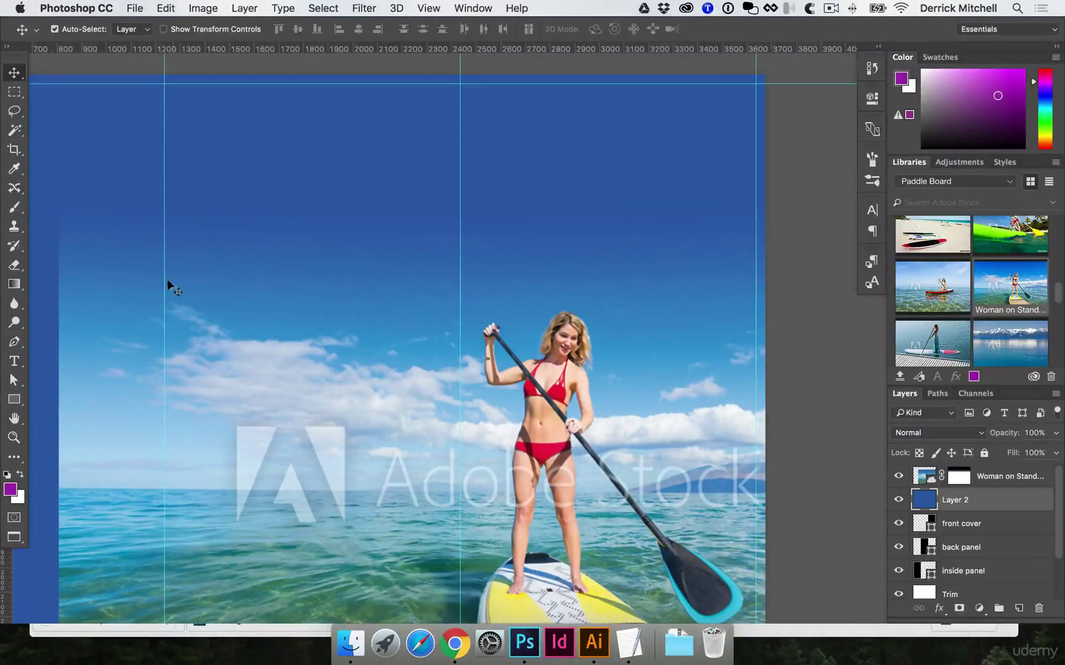
Draw a purple rectangle shape about 618 × 324 px in the upper sky of the front cover.
key(u)
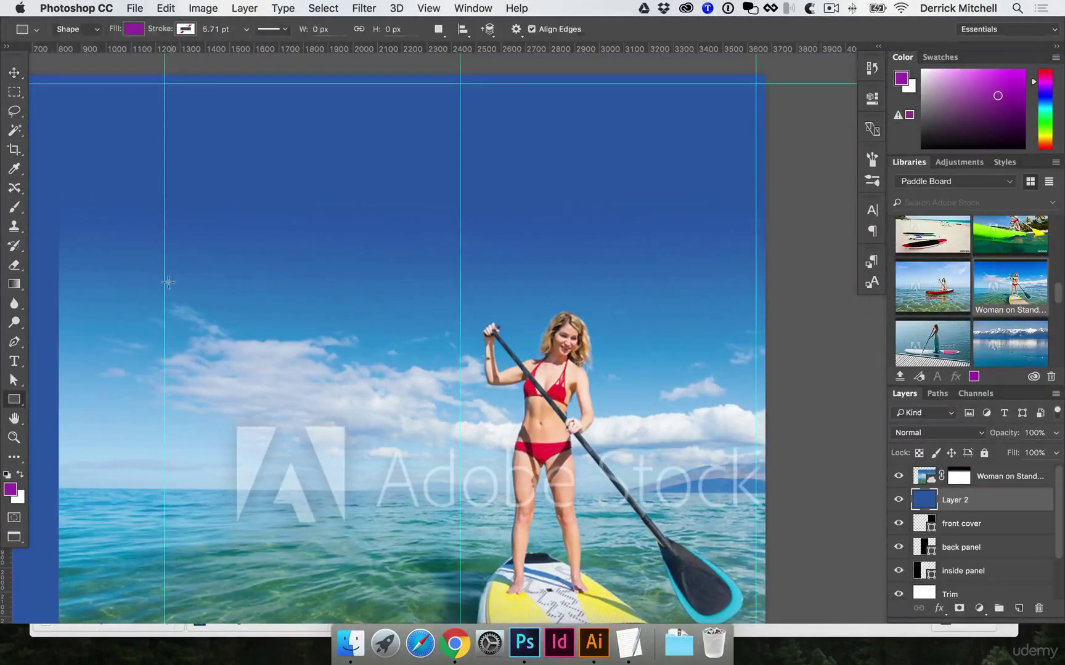
click(19, 404)
click(41, 396)
drag(537, 143, 690, 223)
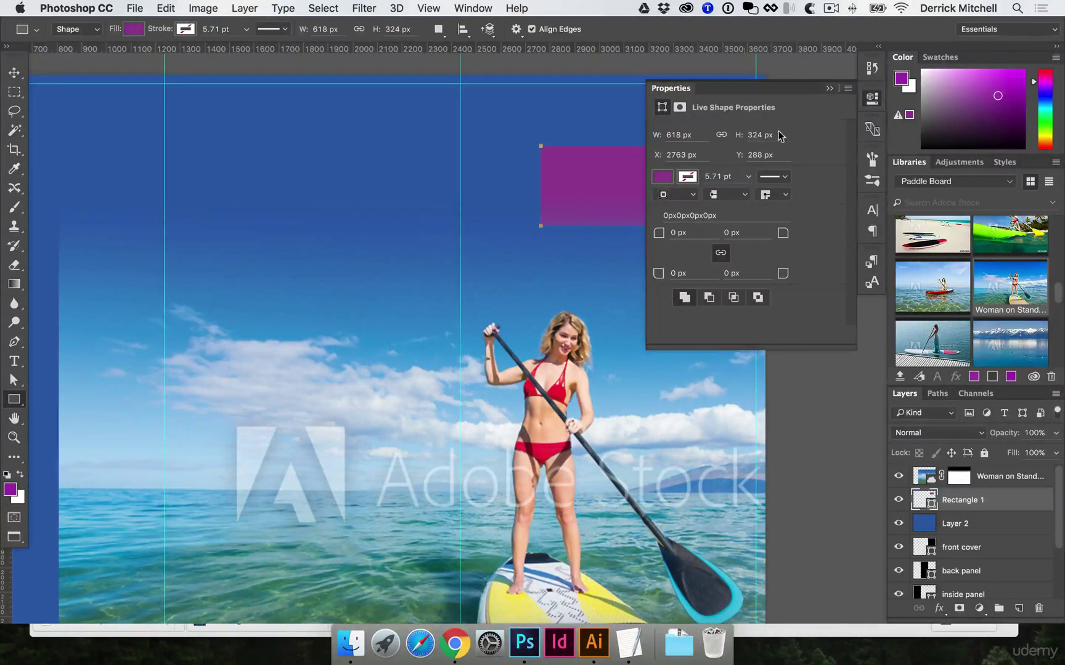
click(872, 101)
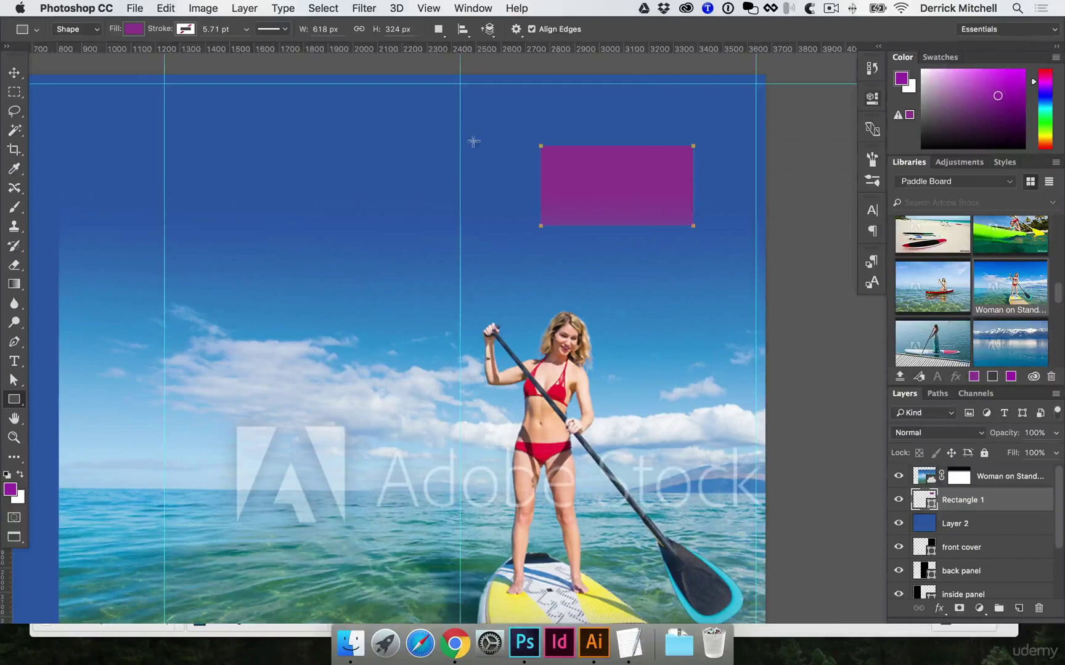
Transform the purple rectangle to a height of 2 in.
key(super+t)
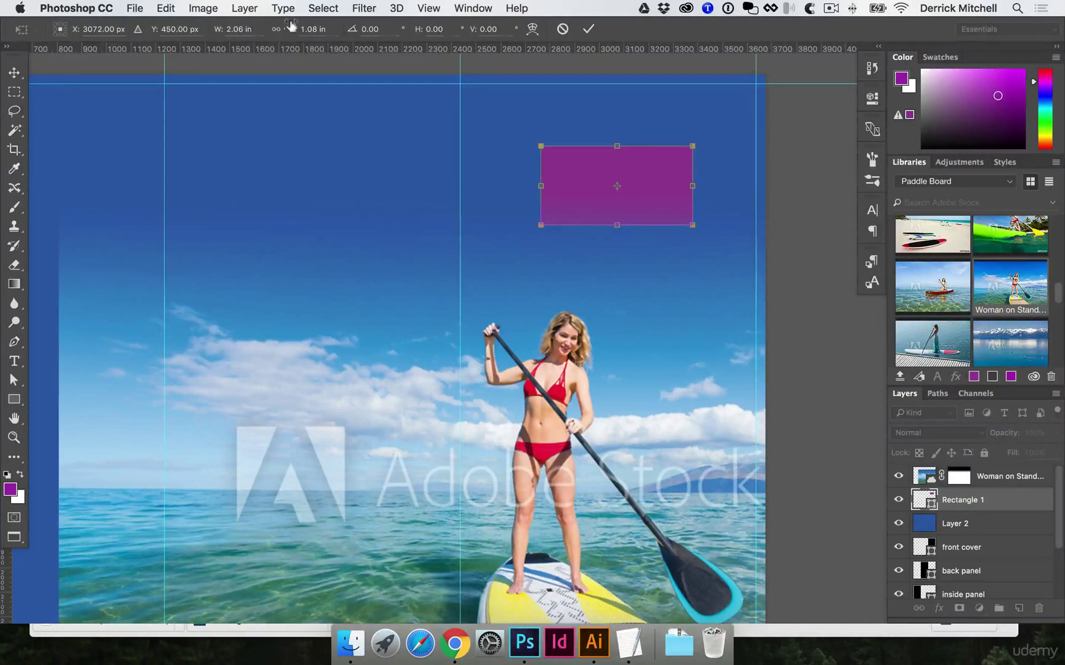
click(322, 28)
text(2)
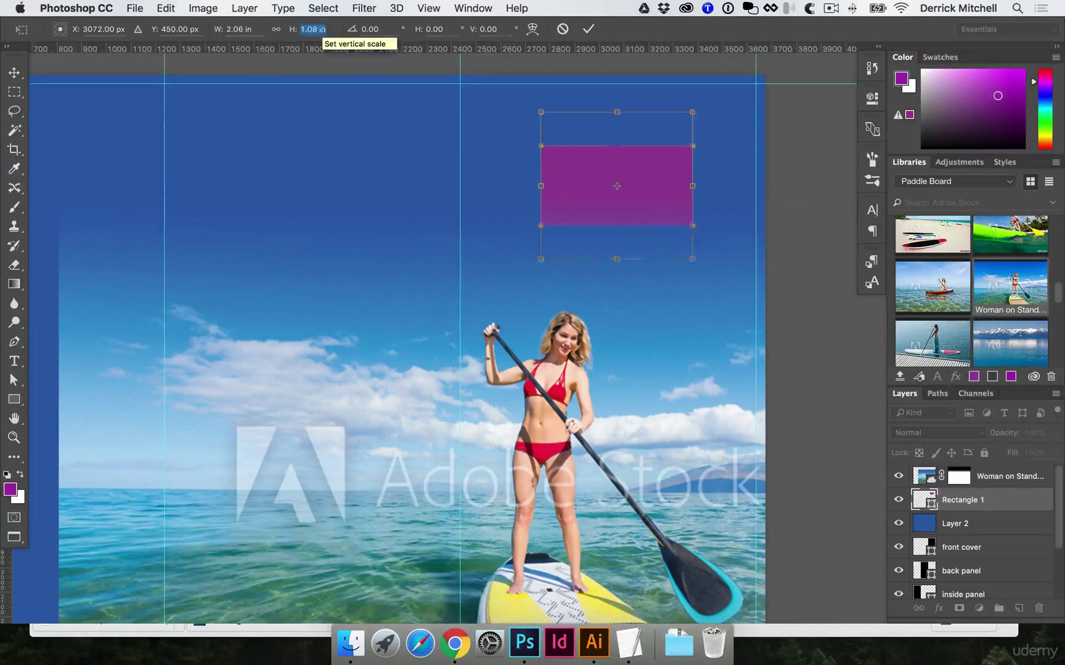
text(in)
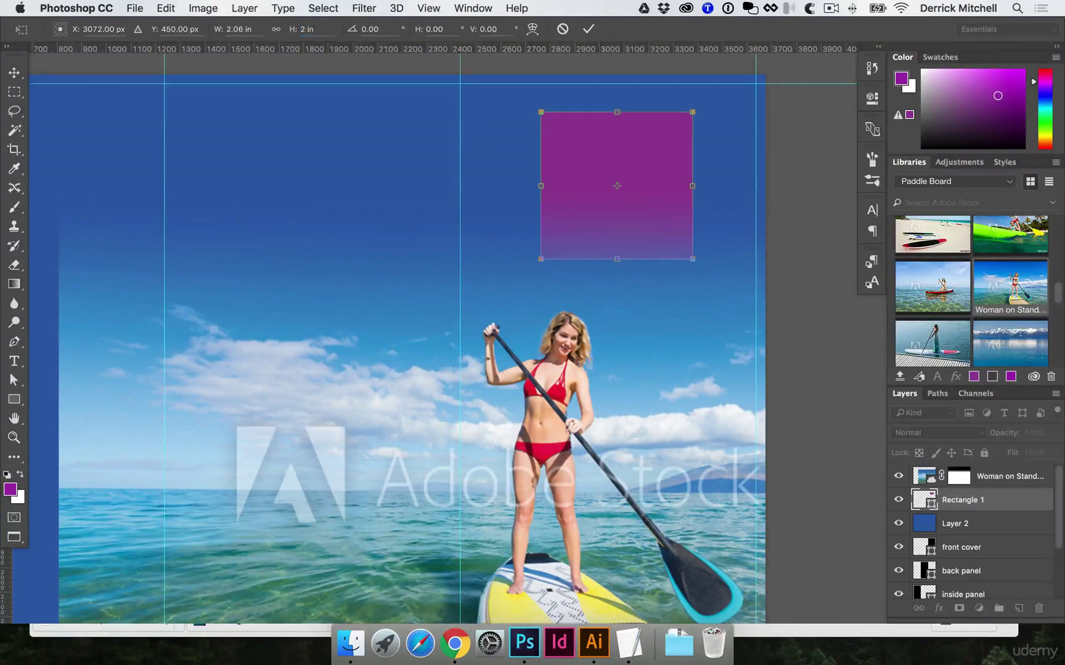
key(Return)
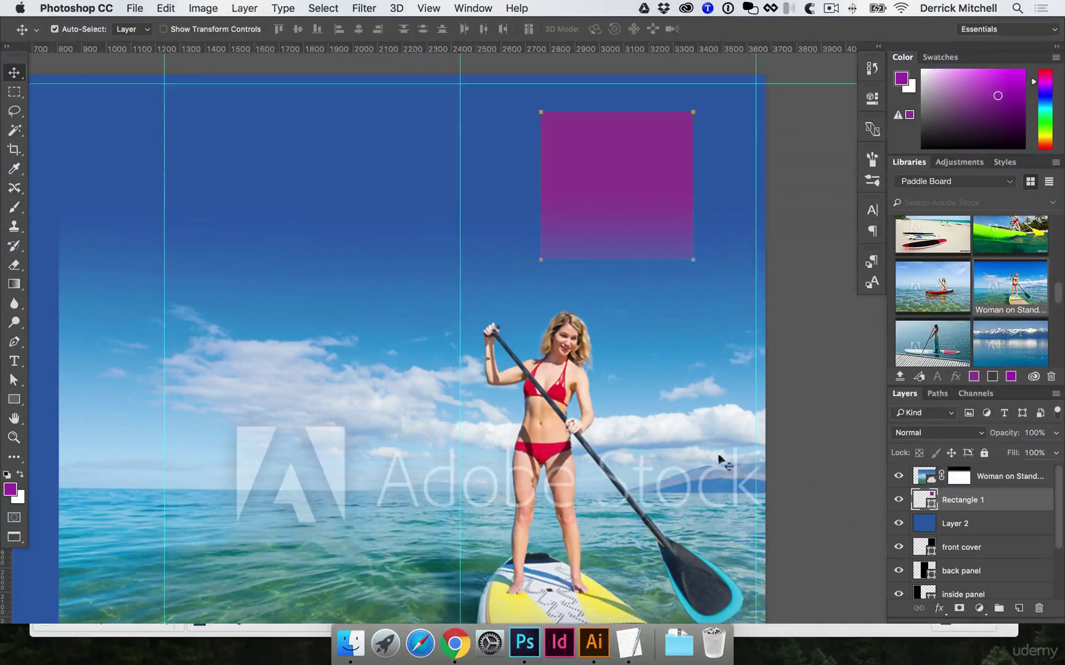
Place a horizontal guide at the rectangle's lower edge with the shape above the photo and aligned to the top trim guide, and delete the rectangle.
key(super+bracketright)
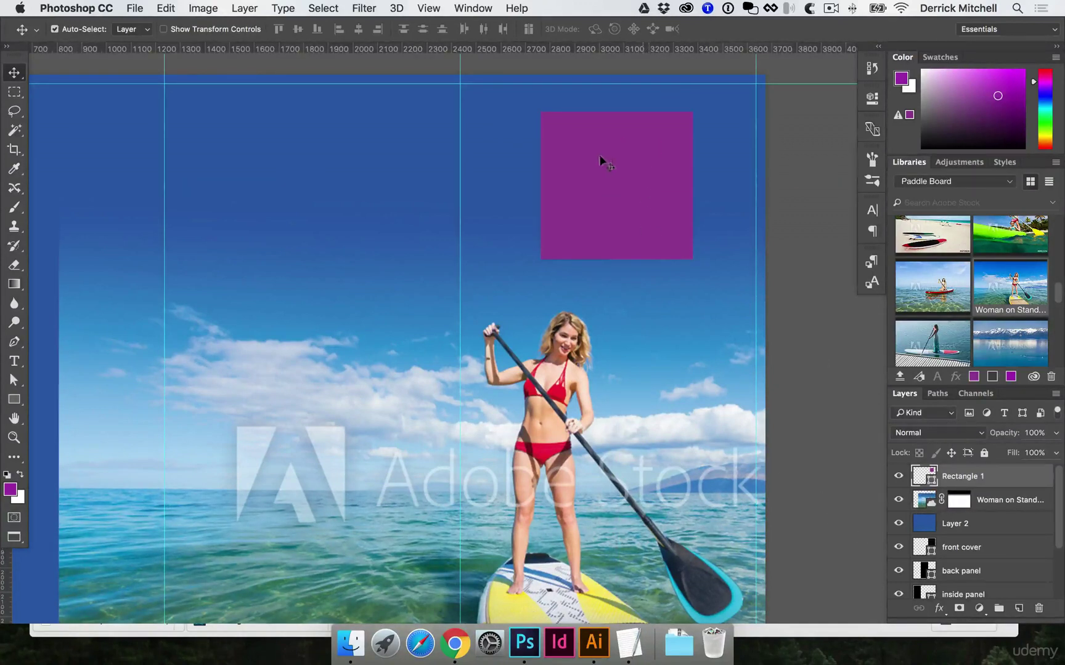
drag(600, 159, 577, 136)
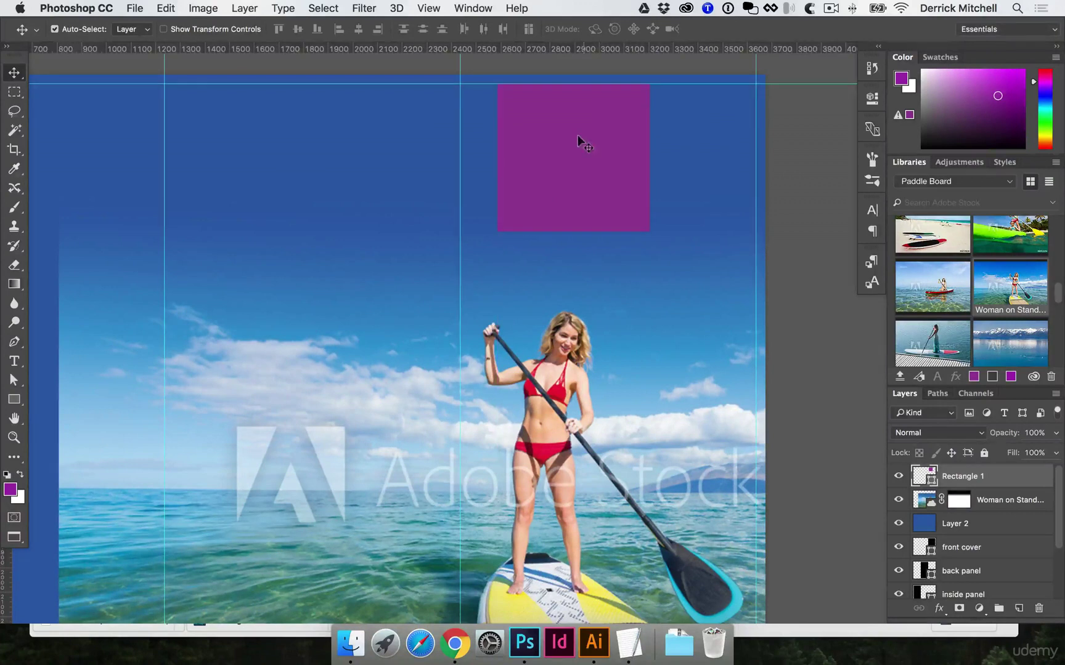
drag(581, 49, 583, 228)
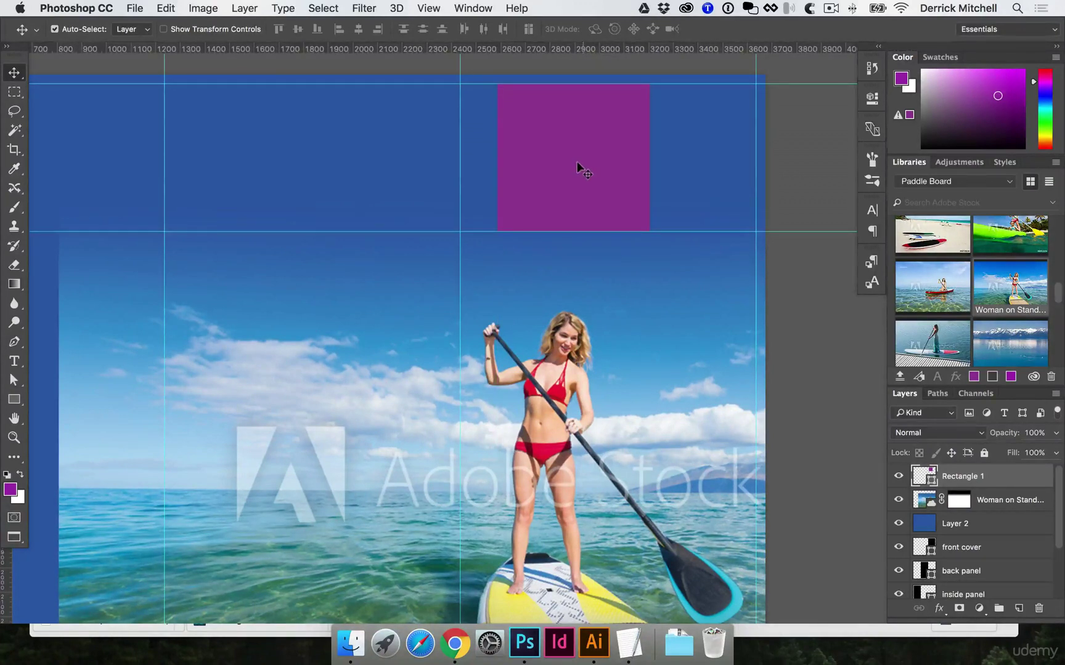
key(Delete)
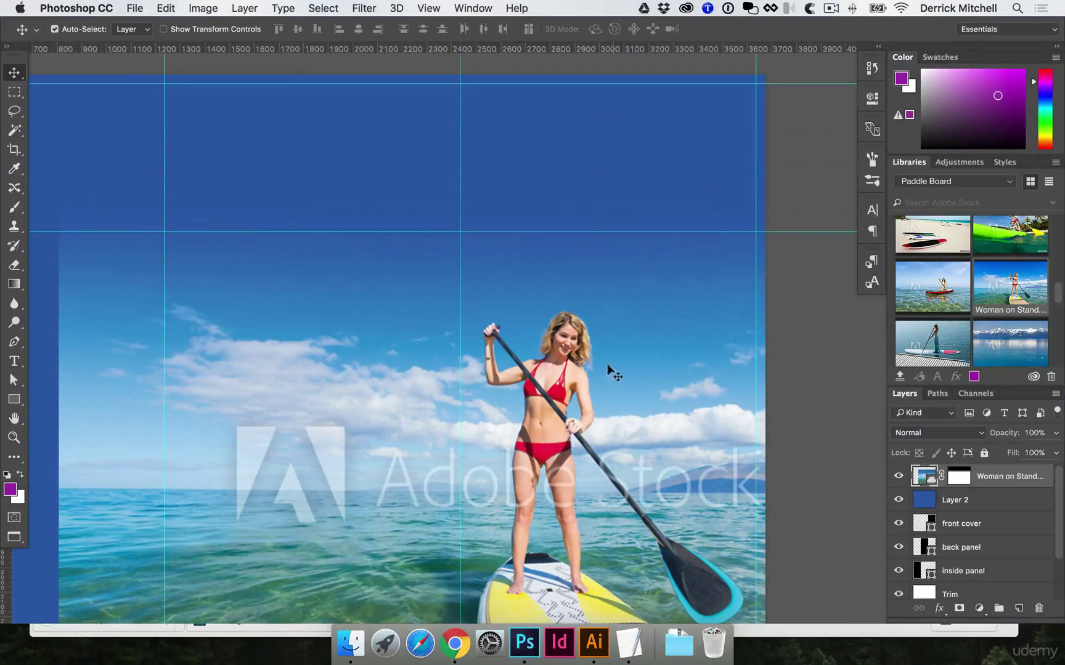
Try moving the paddle board photo up to the document's top edge, and look again at the IMG_1719.JPG preview in Finder.
drag(562, 496, 554, 289)
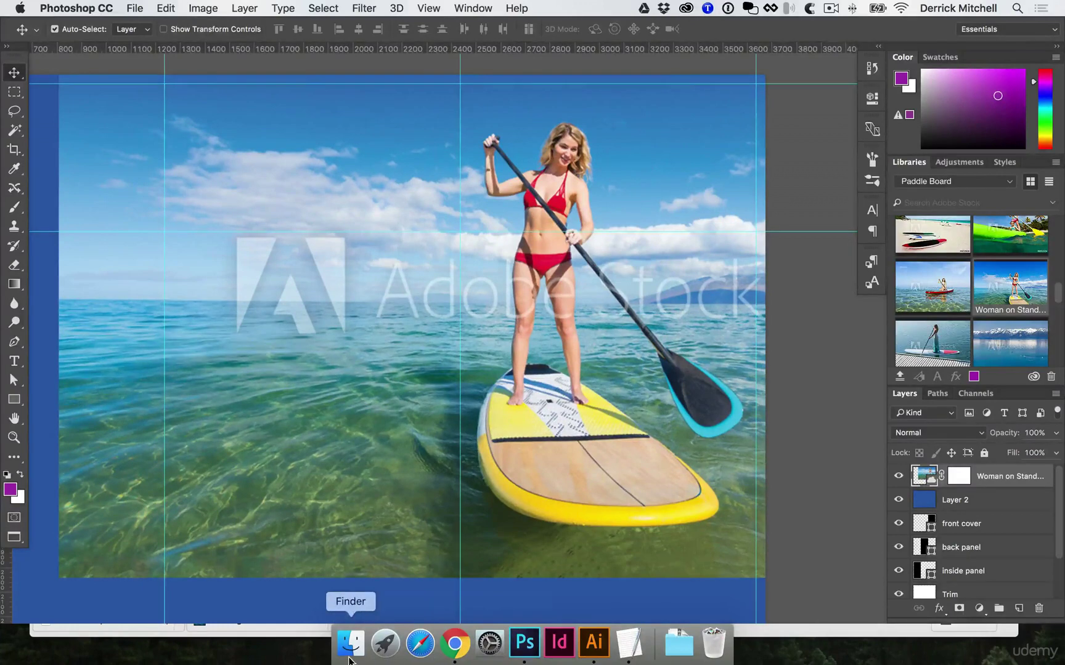
click(352, 643)
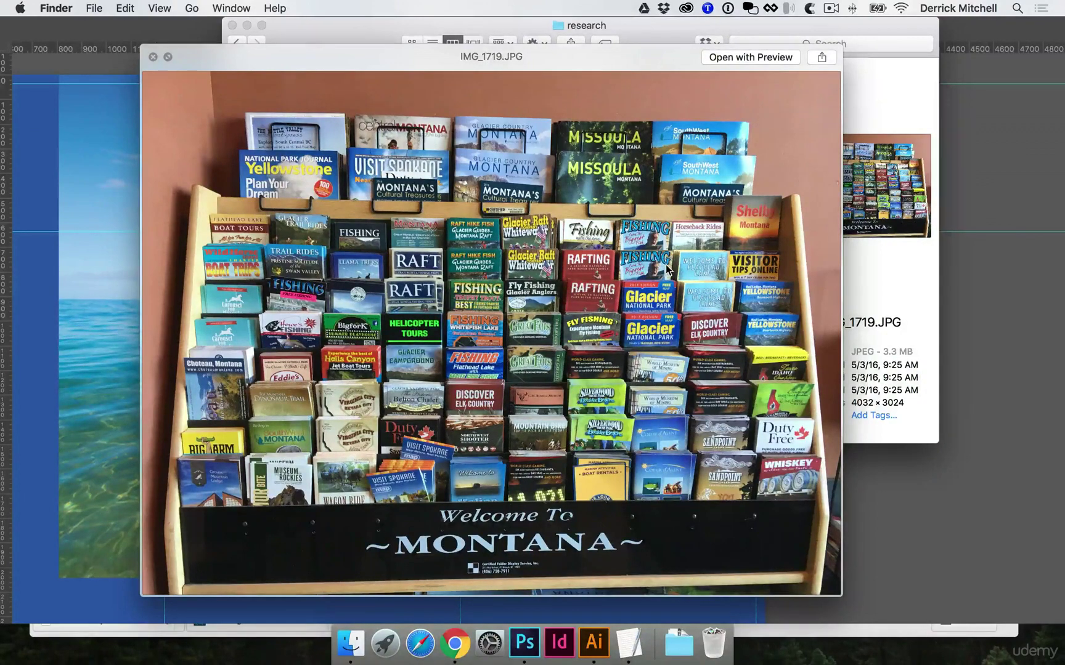
key(space)
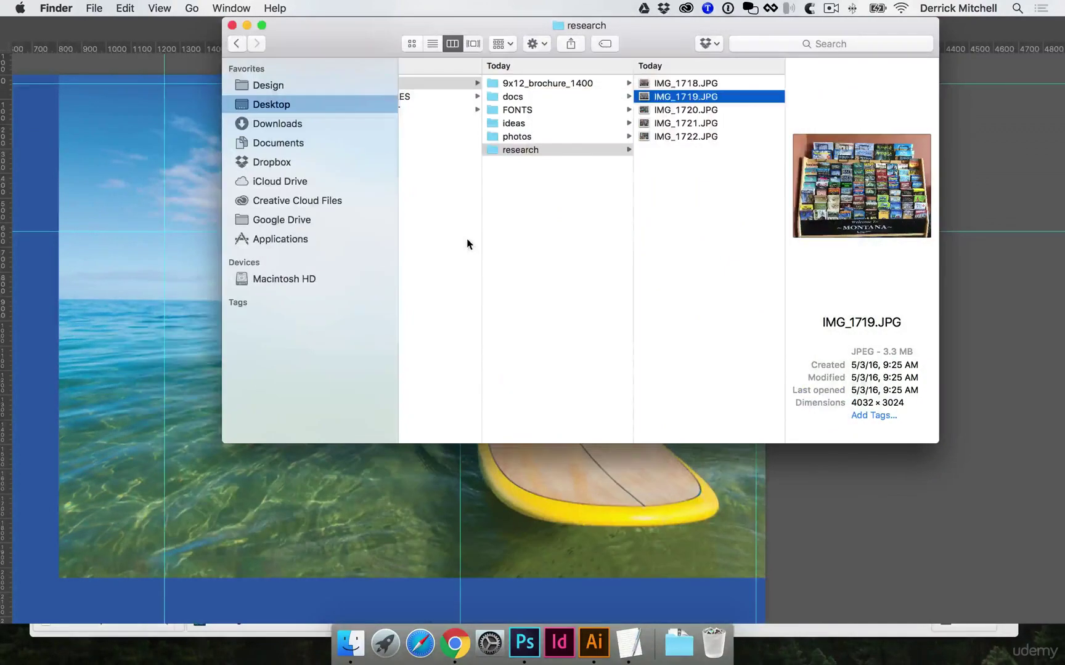
Switch back to Photoshop and move the paddle board photo straight down about 401 px to meet the document's bottom edge.
click(171, 283)
scroll(585, 395, down, 5)
scroll(585, 395, up, 8)
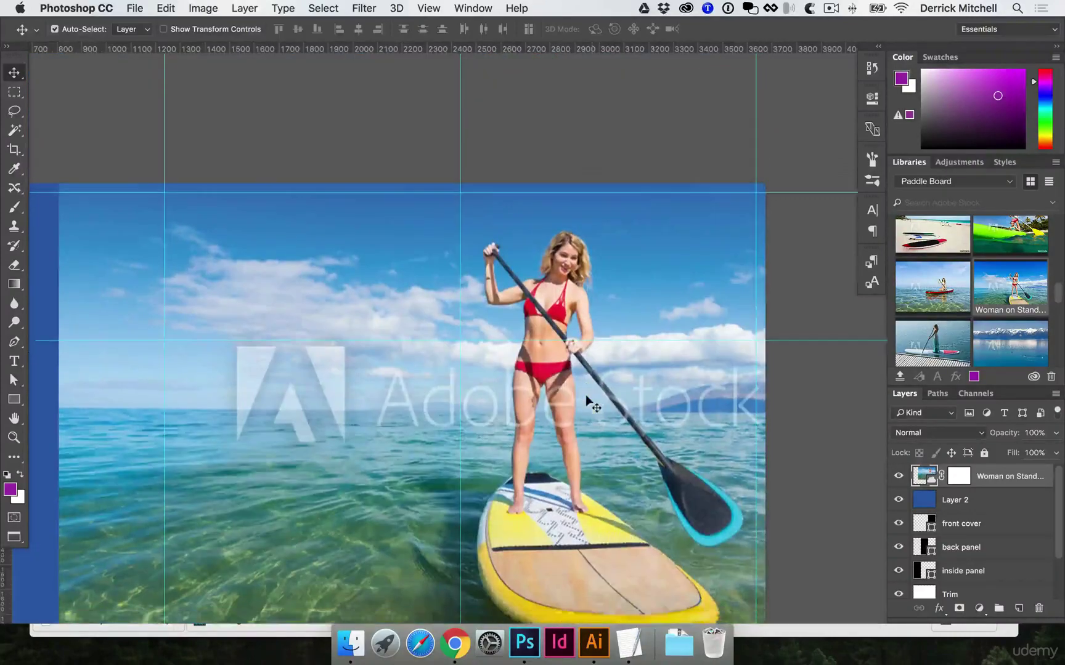
scroll(585, 395, down, 5)
scroll(585, 395, up, 2)
scroll(587, 407, down, 5)
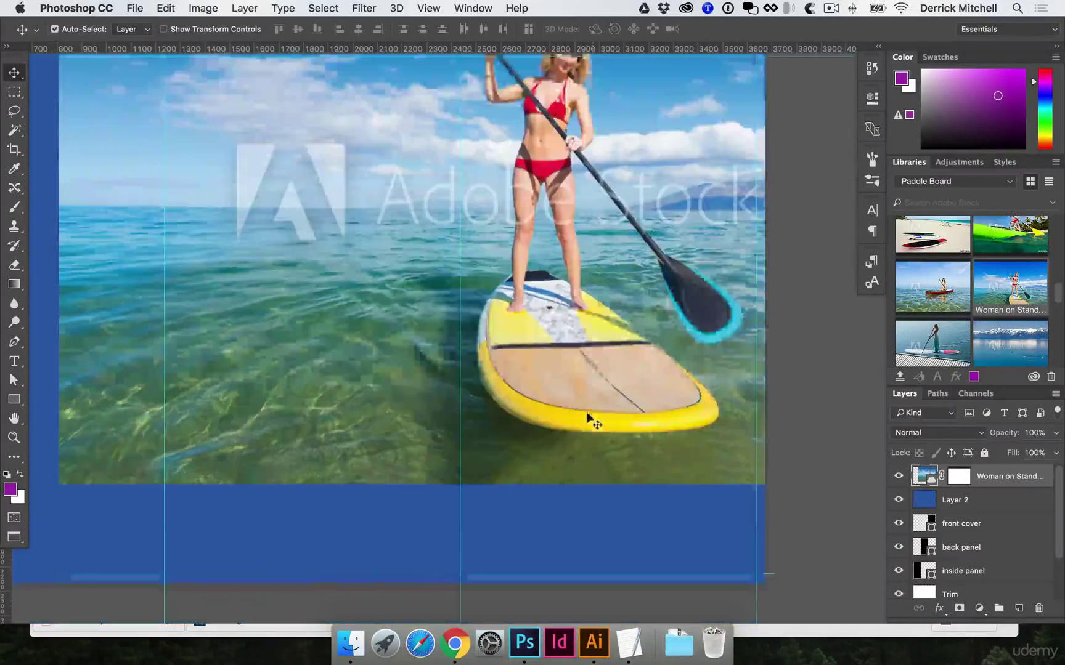
scroll(591, 422, down, 4)
drag(591, 318, 586, 415)
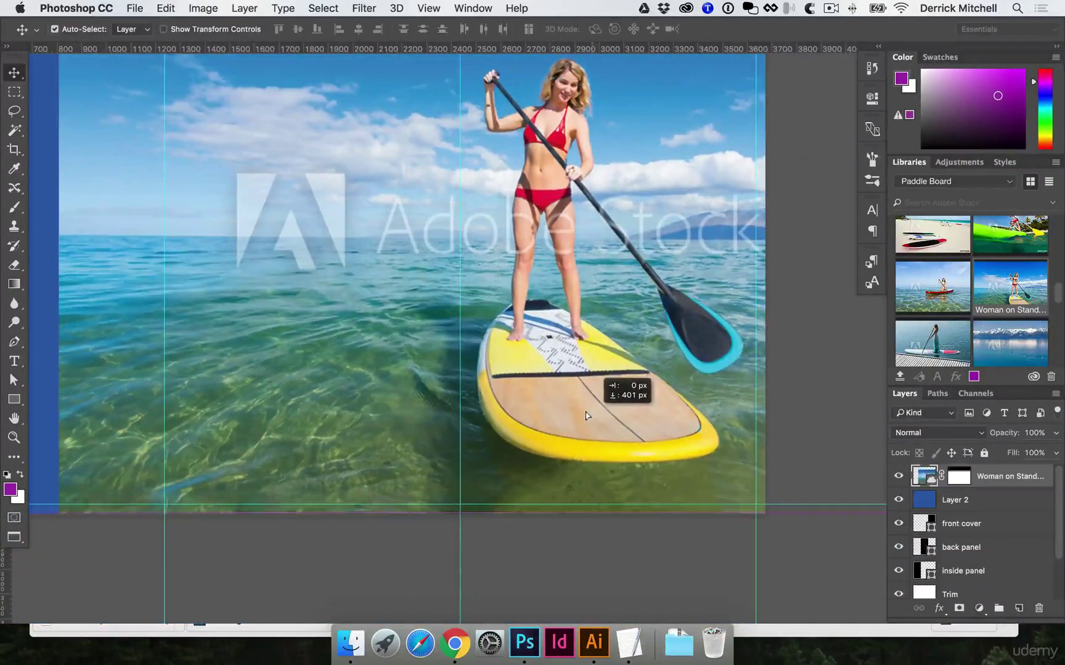
Add a two-line text layer reading "PADDLE BOAR" and "RENTALS" in the blue sky of the front cover.
scroll(602, 373, up, 10)
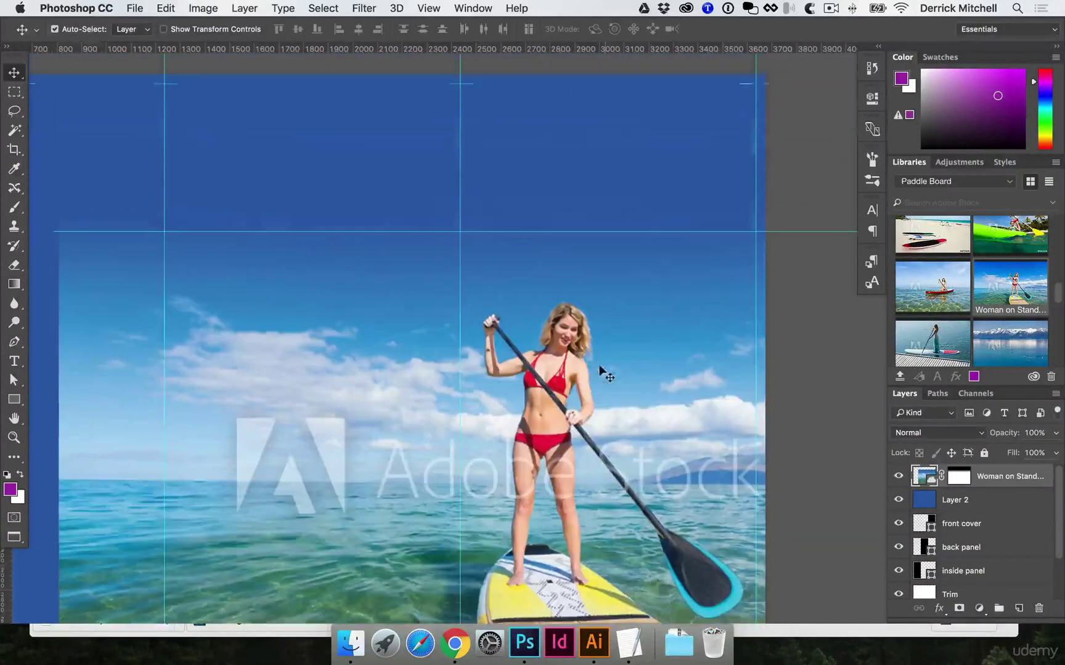
scroll(607, 374, up, 2)
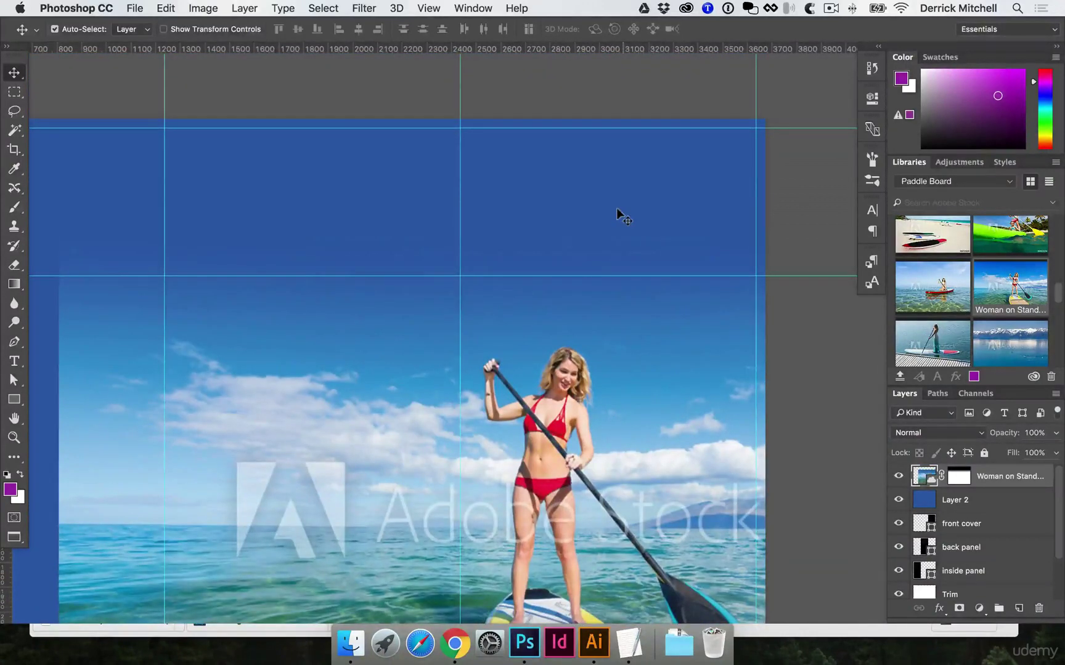
key(t)
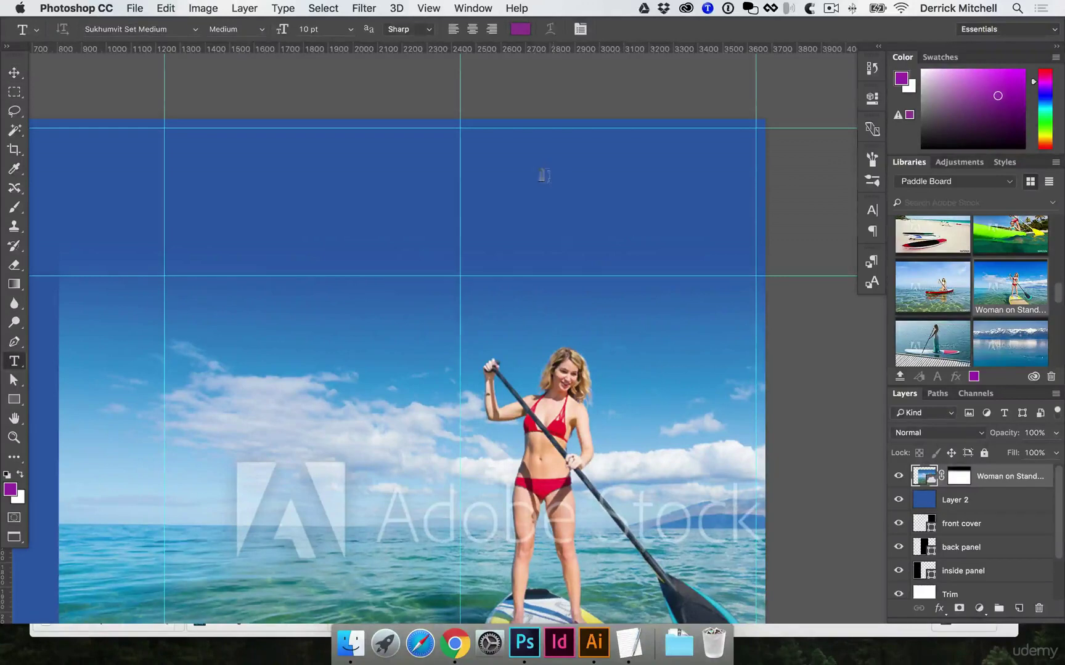
click(527, 175)
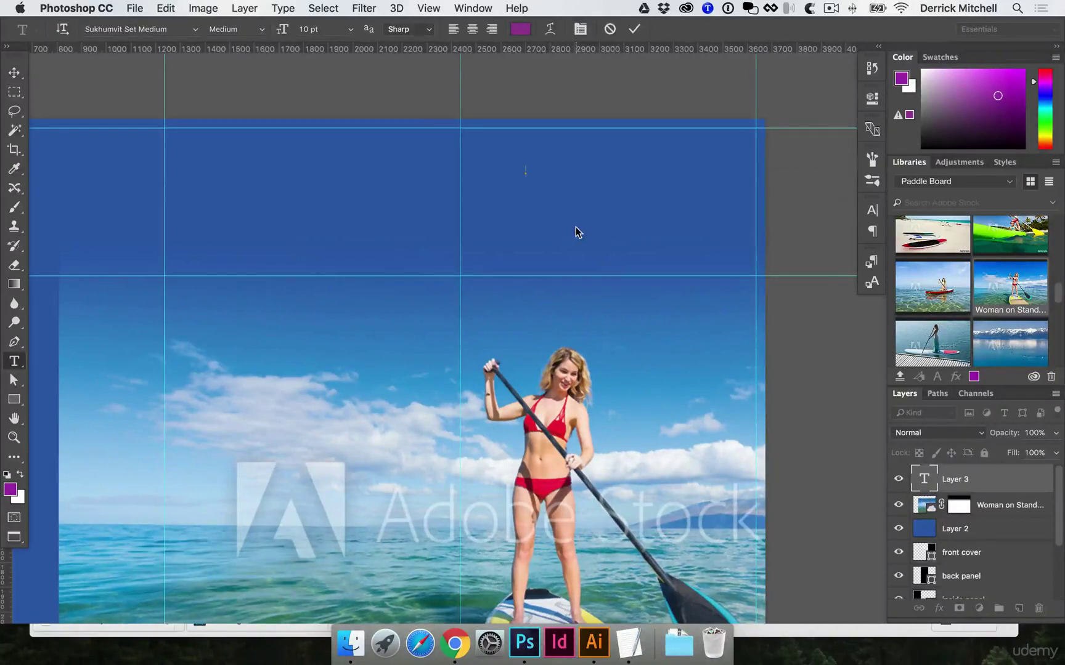
text(PADDLE BOARD)
Change the title text colour to white with cyan 0 and magenta 0.
key(super+a)
click(520, 29)
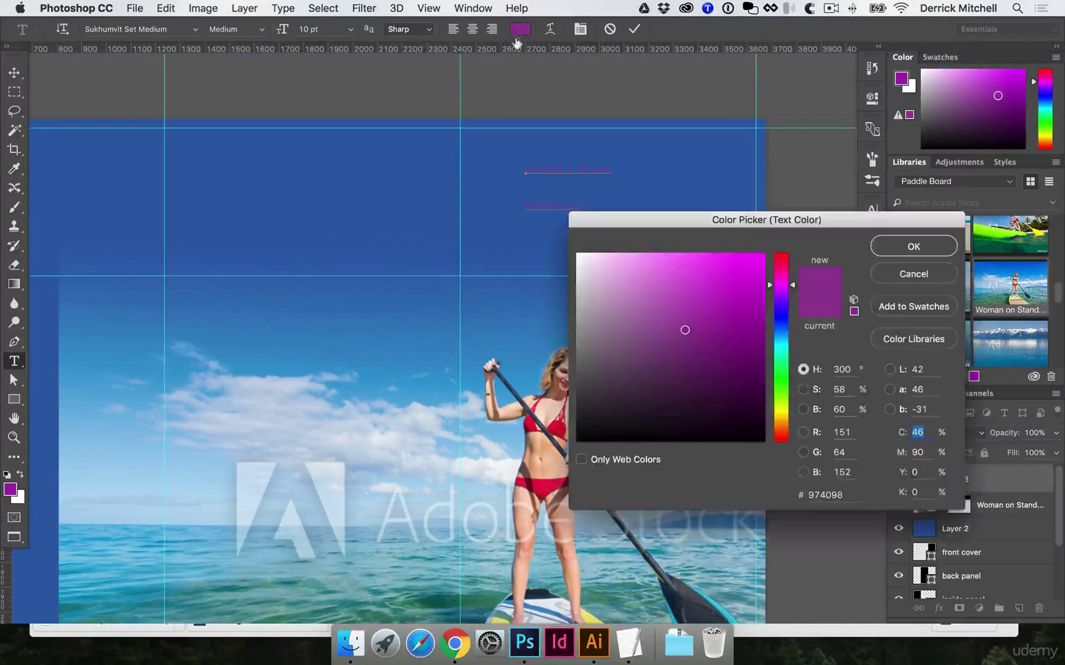
text(0)
key(Tab)
text(0)
key(Return)
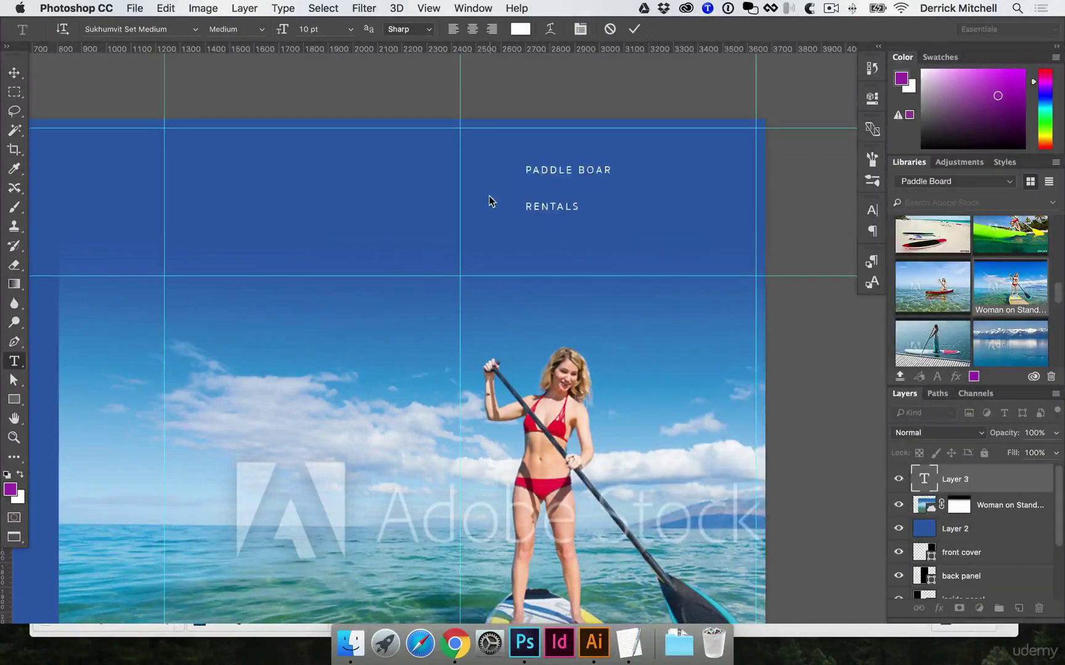
key(super+Return)
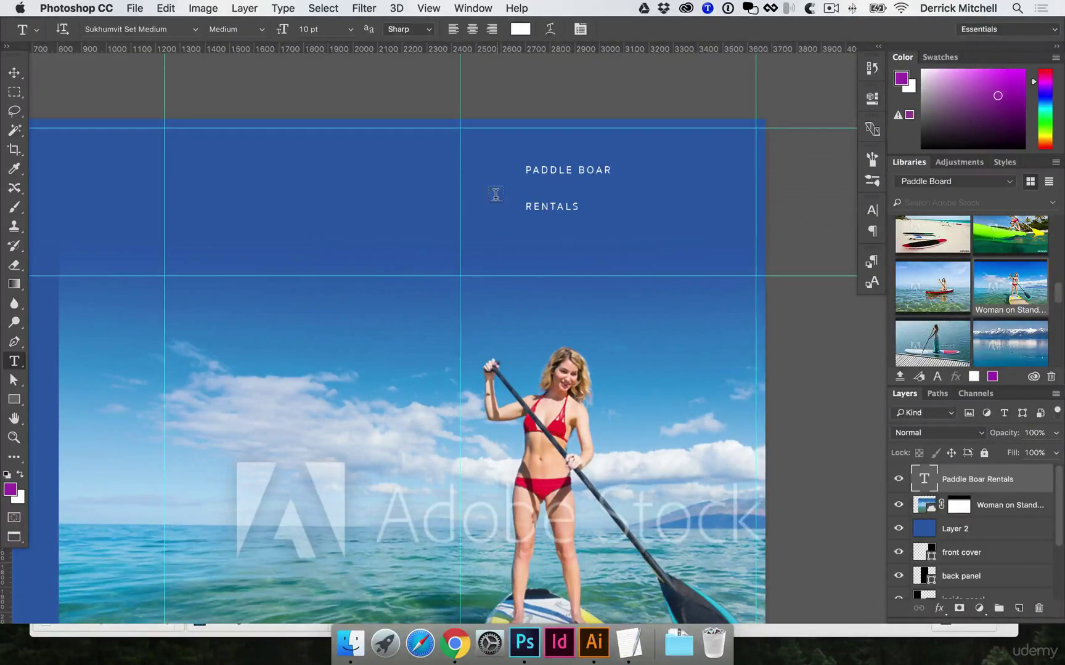
Select the whole front cover title and tighten the leading between its two lines.
click(531, 204)
key(super+a)
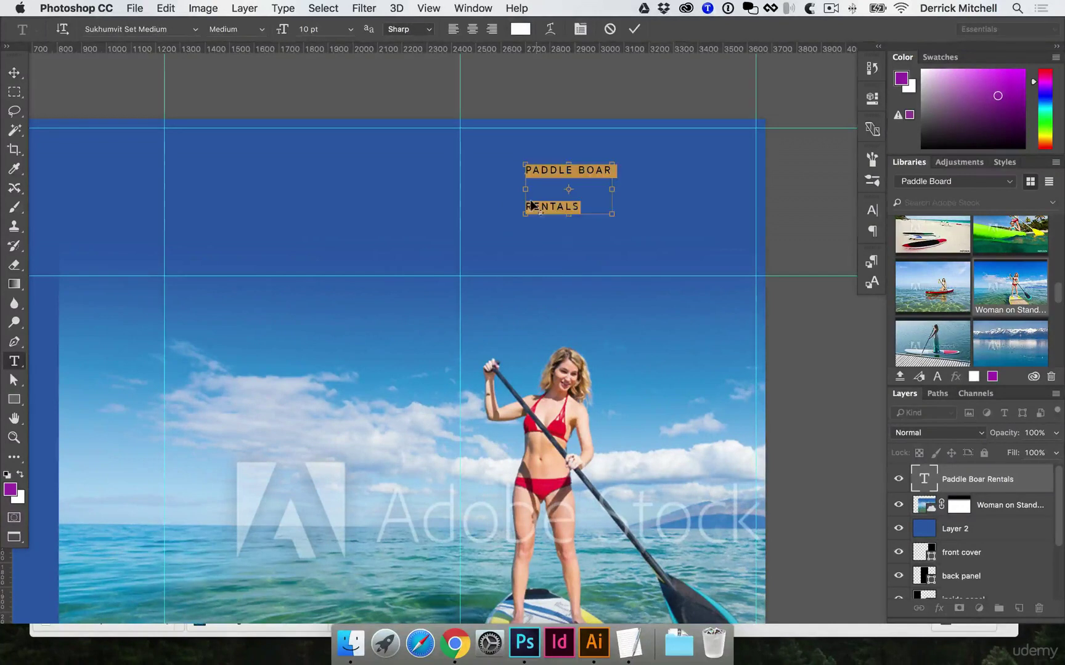
key(alt+Up)
key(alt+Up)
key(alt+Up)
key(alt+Up)
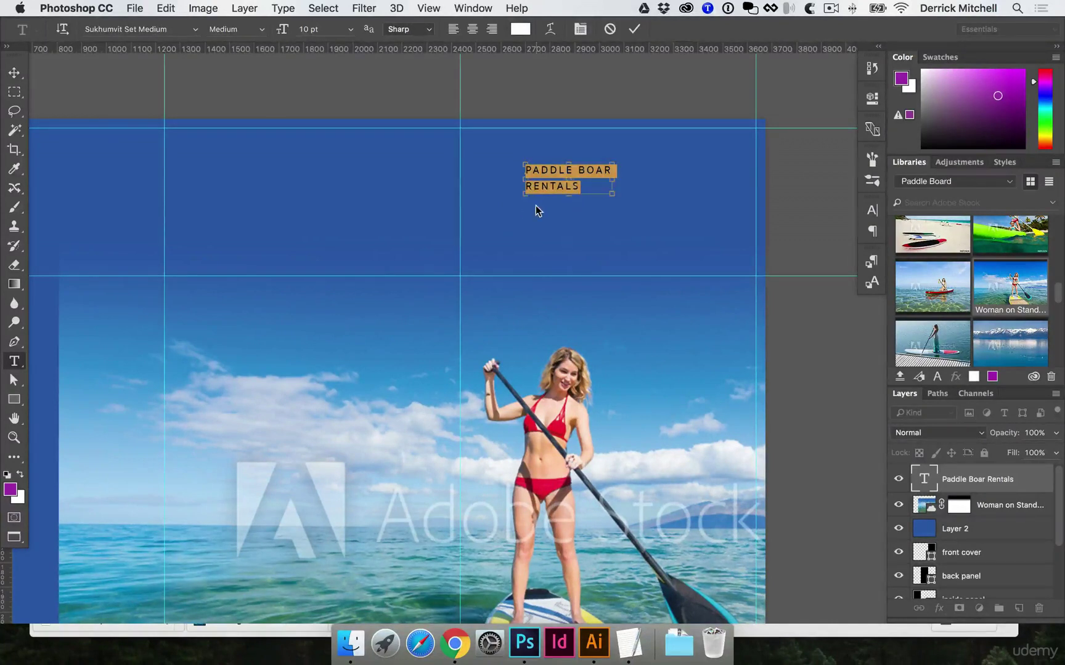
Increase the title's font size to 17 pt.
key(super+shift+period)
key(super+shift+period)
key(super+shift+period)
key(super+shift+period)
key(super+shift+period)
key(super+shift+period)
key(super+shift+period)
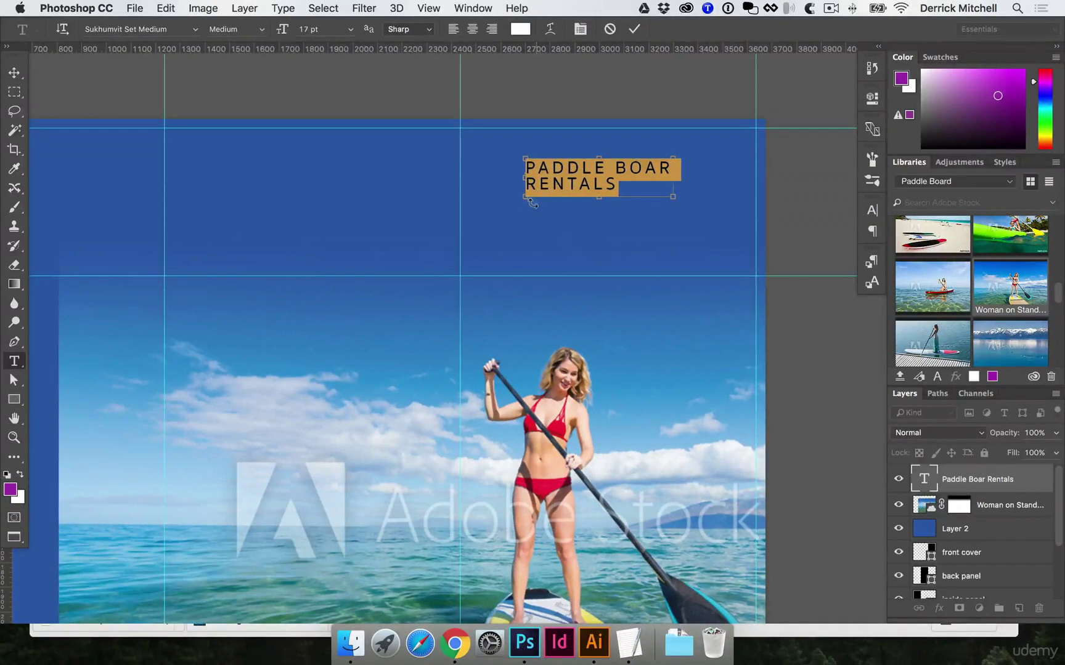
Adjust the title's leading until RENTALS sits just below the first line without overlapping it.
key(alt+Down)
key(alt+Down)
key(alt+Down)
key(alt+Down)
key(alt+Down)
key(alt+Down)
key(alt+Down)
key(alt+Down)
key(alt+Down)
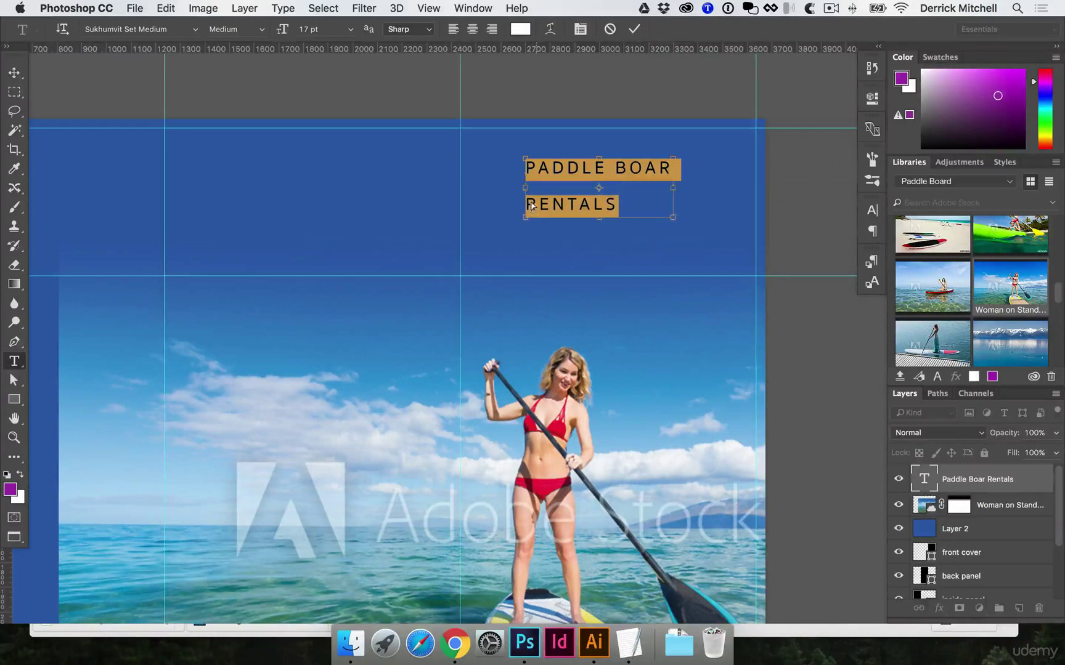
key(alt+Up)
key(alt+Up)
key(alt+Up)
key(alt+Up)
key(alt+Up)
key(alt+Up)
key(alt+Up)
key(alt+Down)
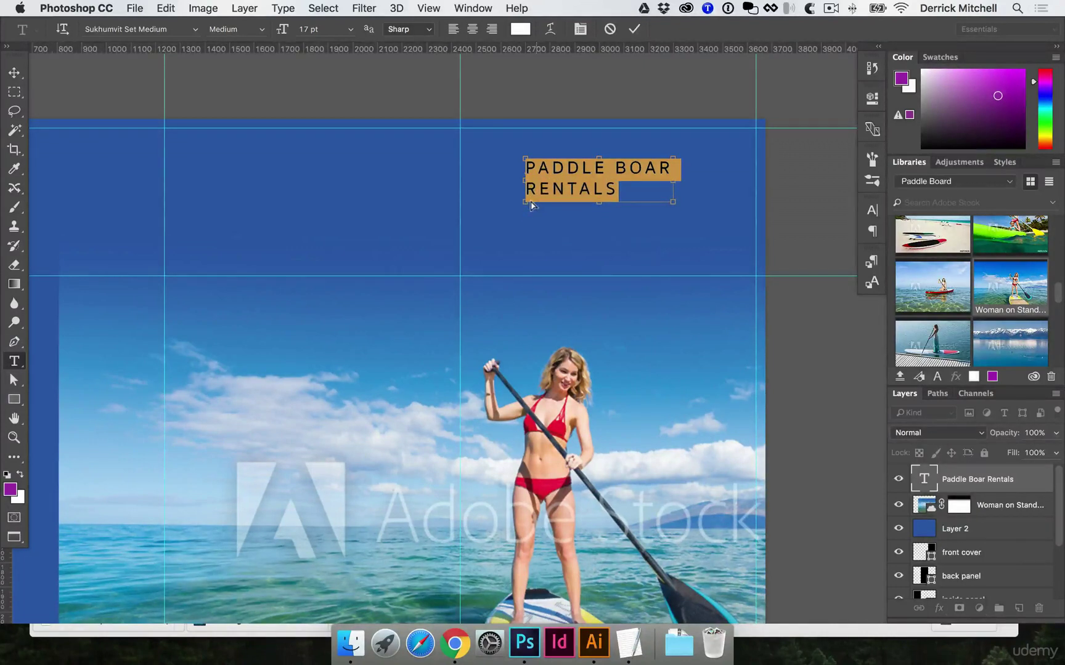
Set the title's font size to 19 pt.
key(super+shift+period)
key(super+shift+period)
key(super+shift+period)
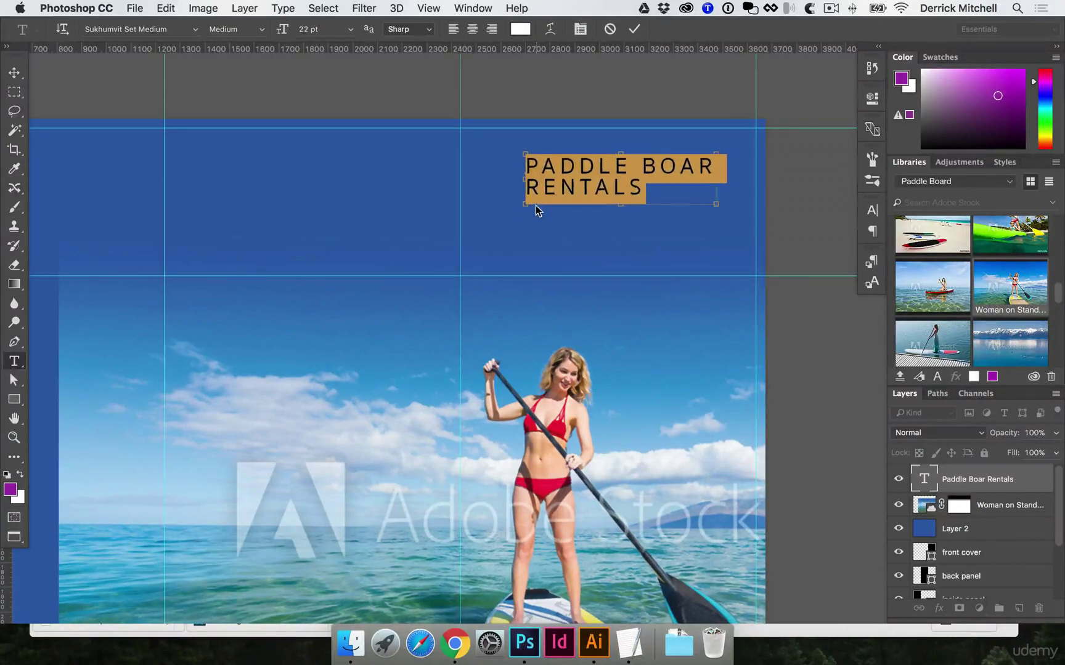
key(super+Return)
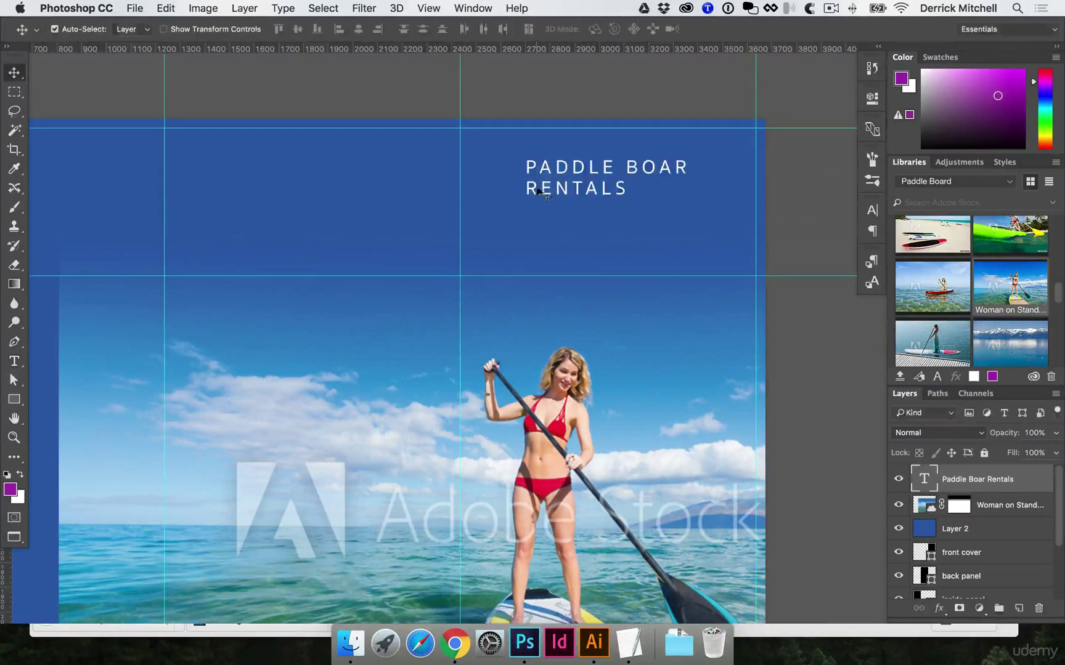
Move the title slightly lower in the sky area and correct its first line to "PADDLE BOARD".
drag(536, 205, 519, 236)
double_click(665, 185)
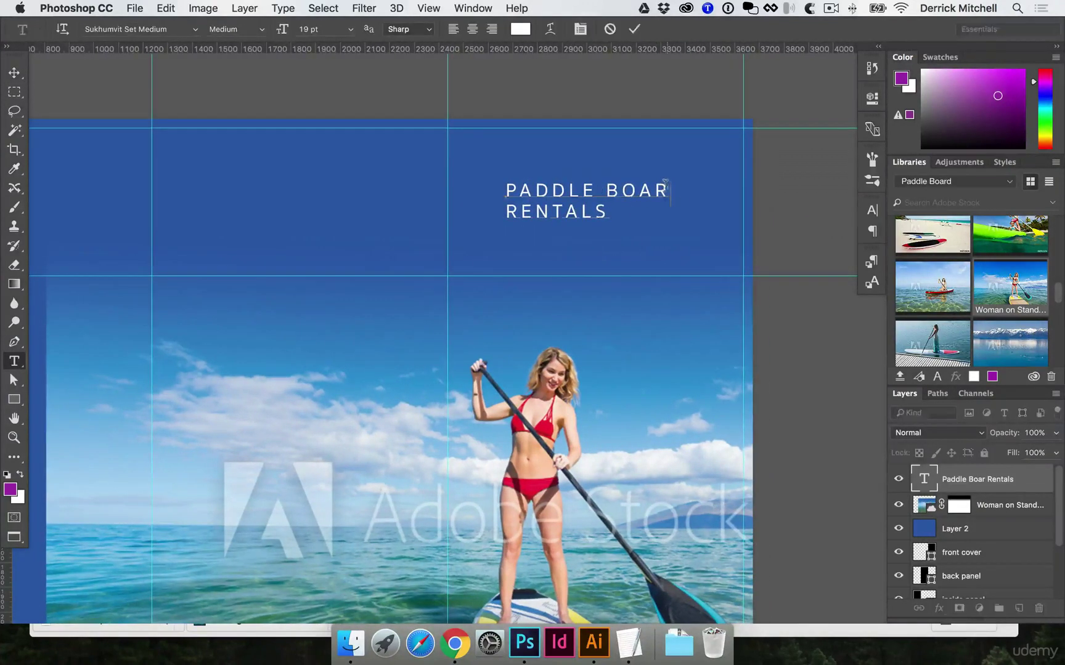
key(super+Return)
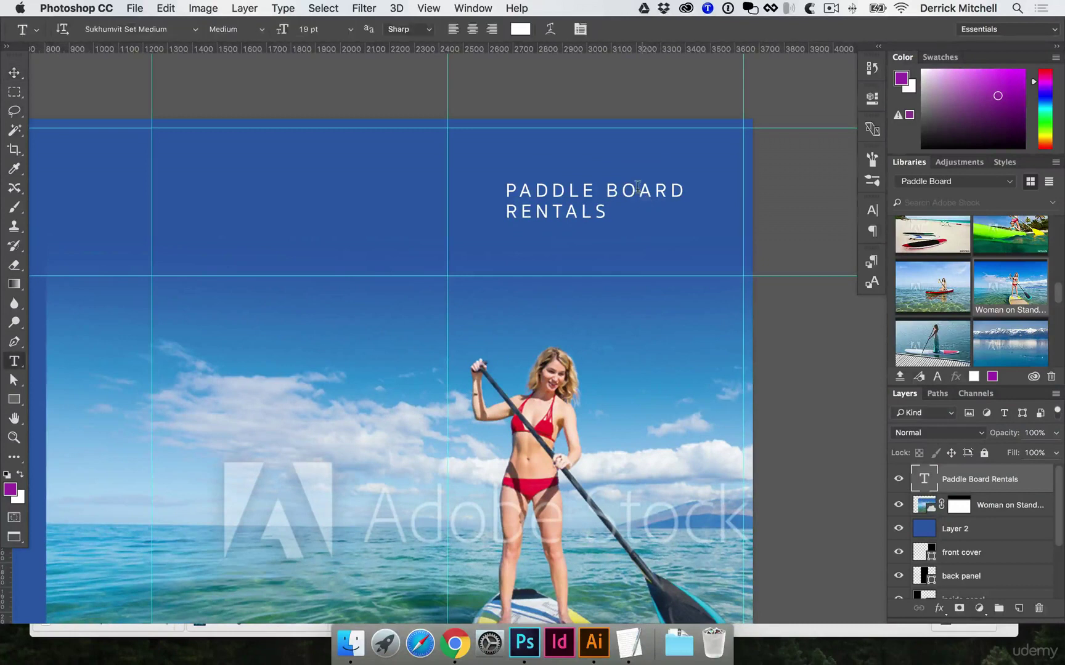
Select all of the title's text and increase its font size to 22 pt.
triple_click(637, 186)
key(super+Return)
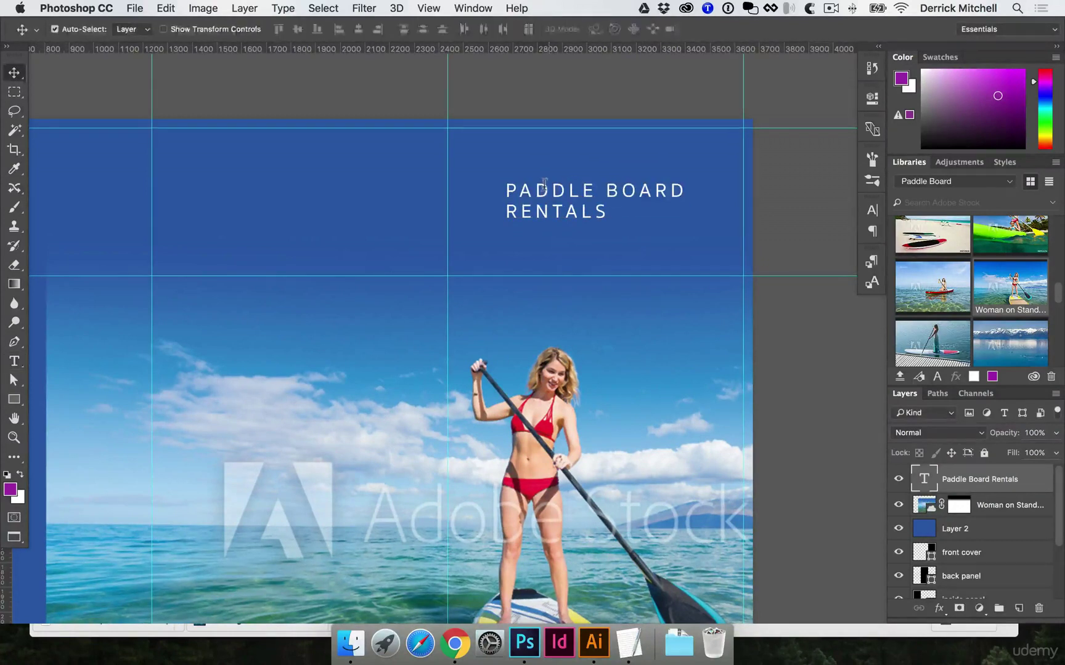
click(545, 211)
key(super+a)
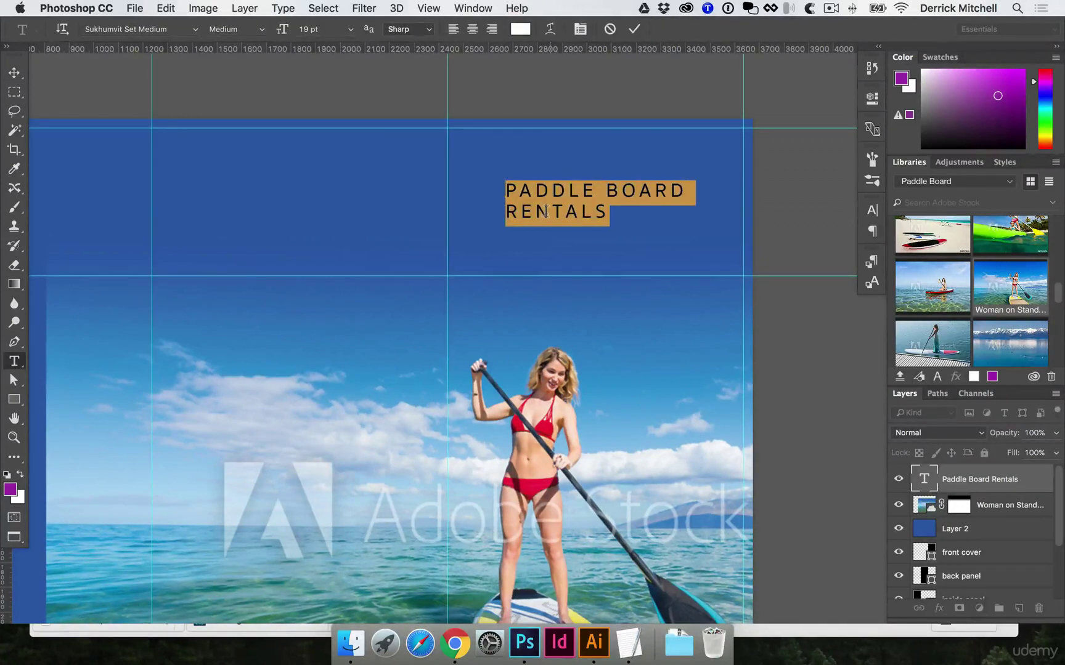
key(super+shift+period)
key(super+shift+period)
key(super+shift+period)
key(super+h)
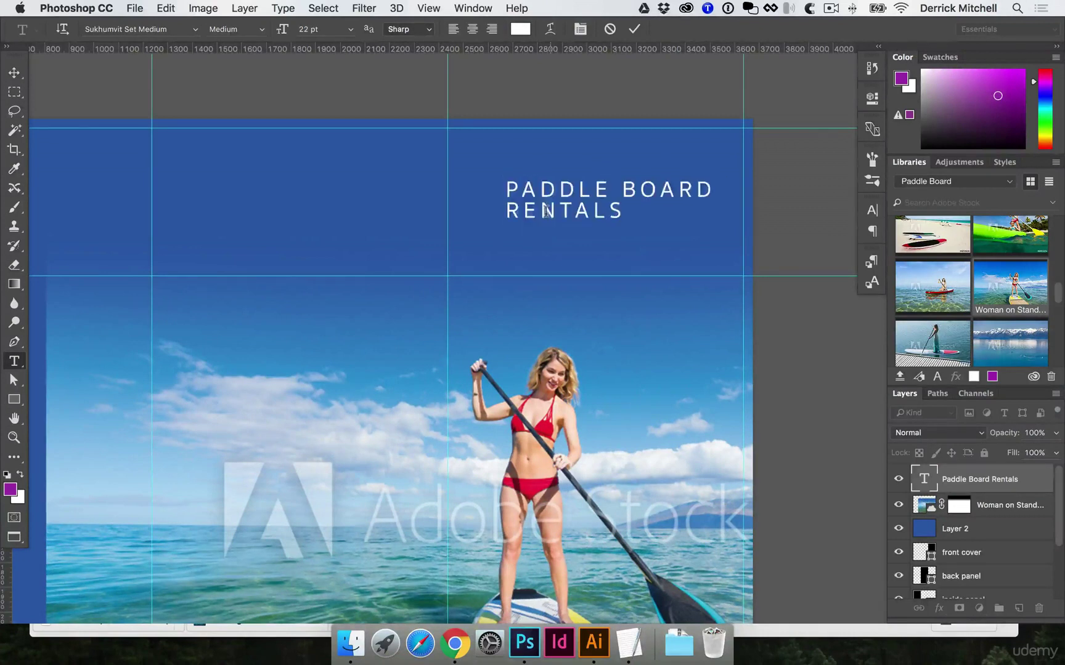
Center-align the two-line title and place it midway between the front cover's vertical guides in the blue sky area.
drag(579, 207, 566, 215)
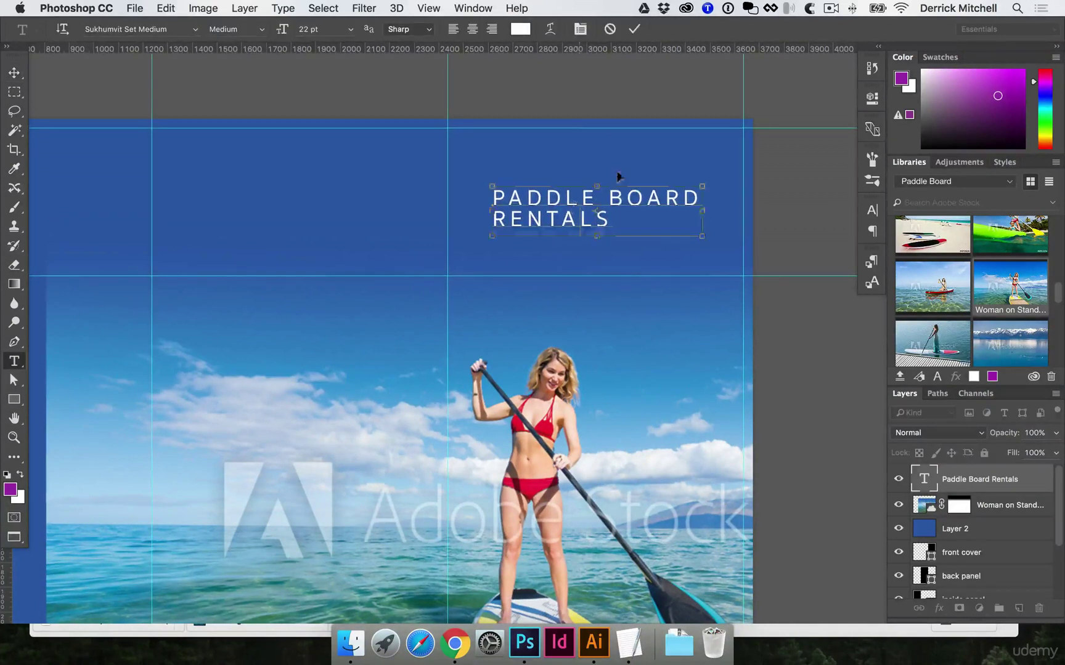
key(super+a)
key(super+shift+c)
key(super+Return)
key(v)
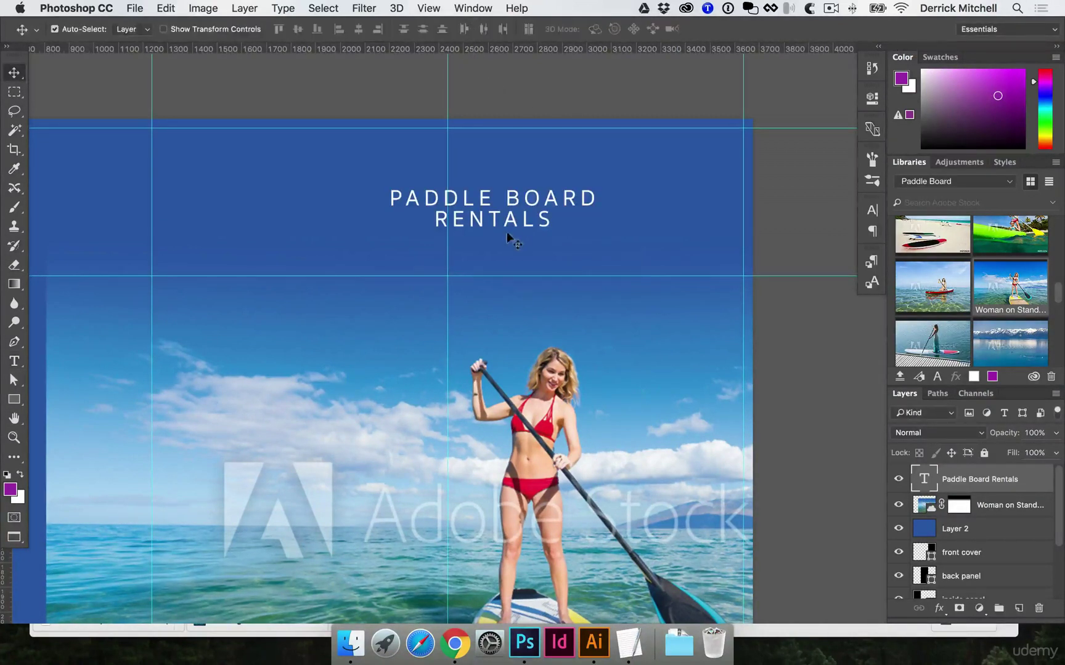
drag(510, 238, 597, 225)
Scale the title up slightly, to about 24 pt, keeping it centered on the front cover.
key(super+t)
drag(693, 184, 708, 164)
key(Return)
scroll(650, 278, down, 6)
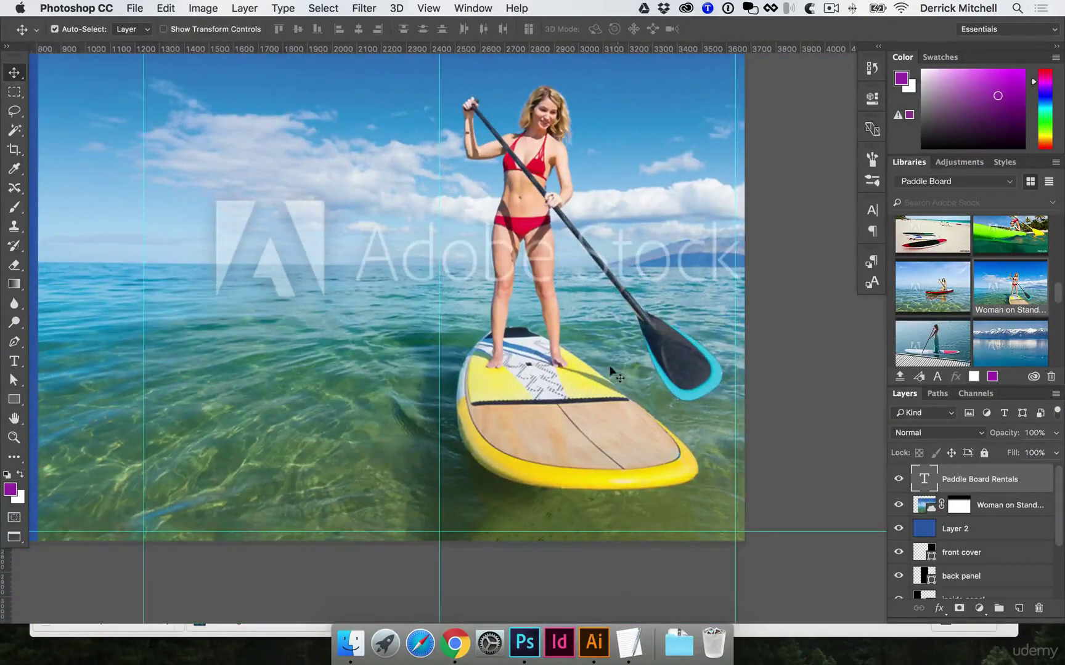
scroll(625, 320, up, 6)
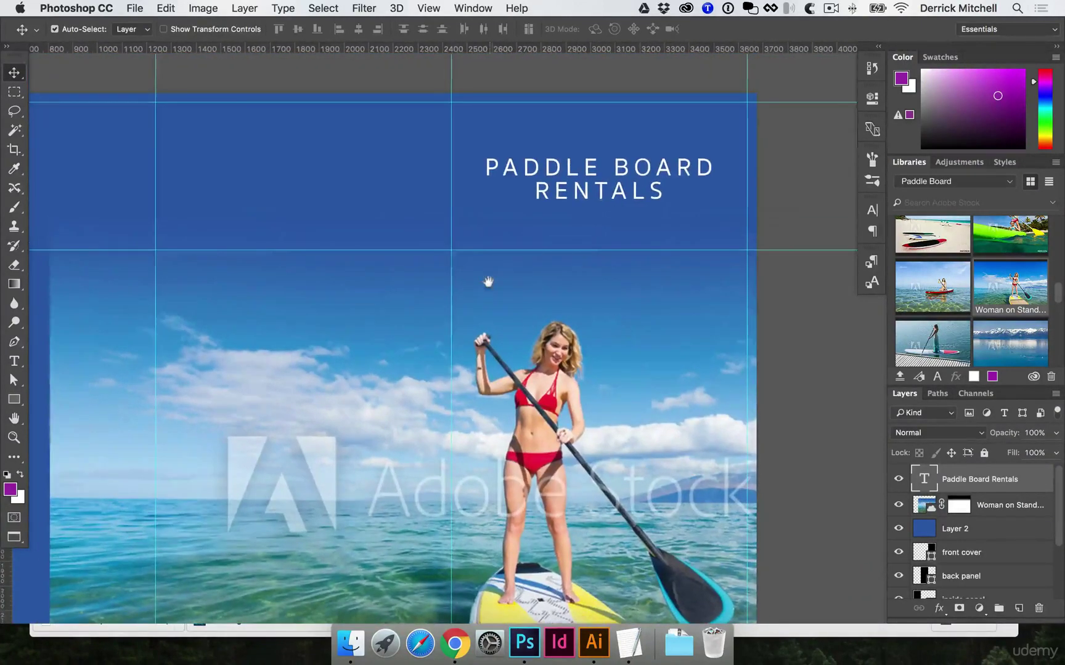
Switch to Finder and open SUP brochure text.txt from the docs folder inside ASSETS.
scroll(488, 280, down, 4)
scroll(552, 179, left, 5)
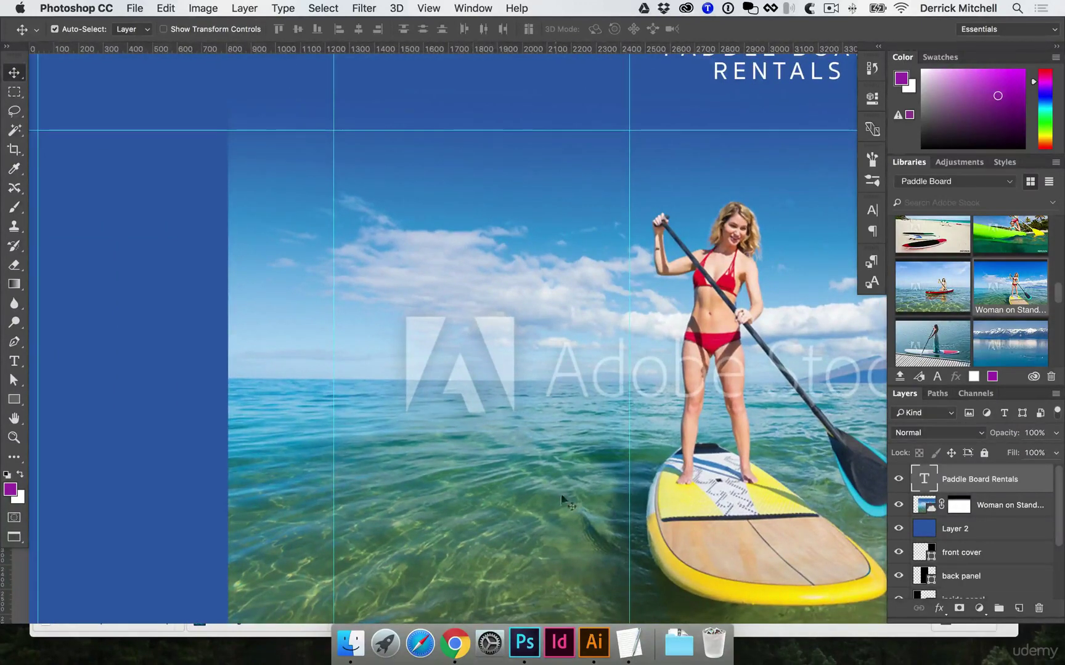
click(352, 645)
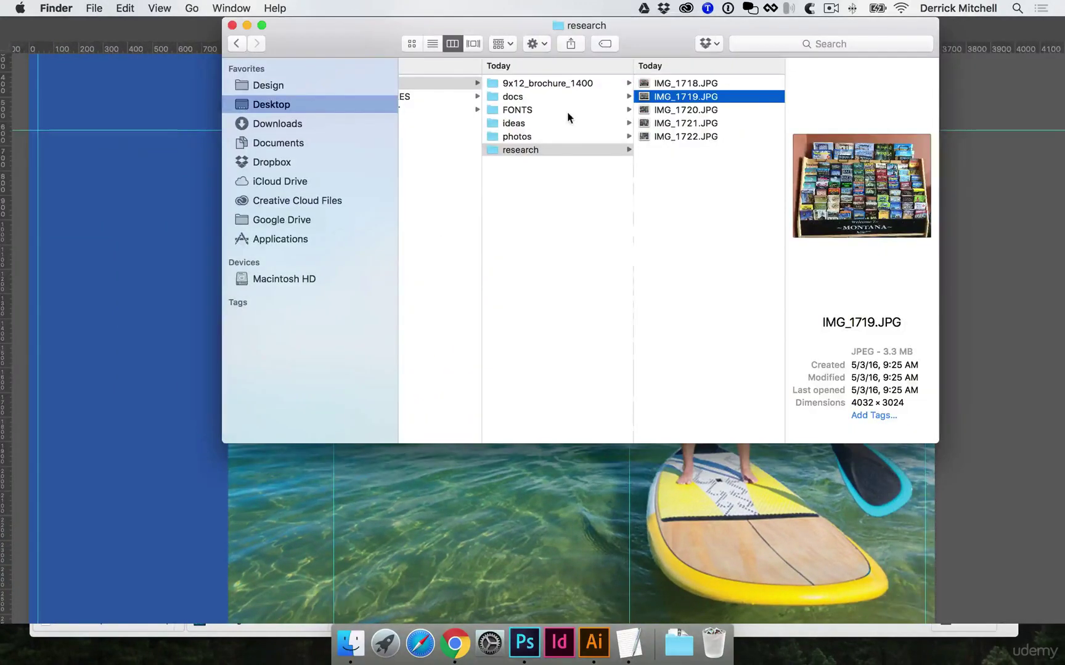
click(558, 97)
scroll(545, 102, left, 2)
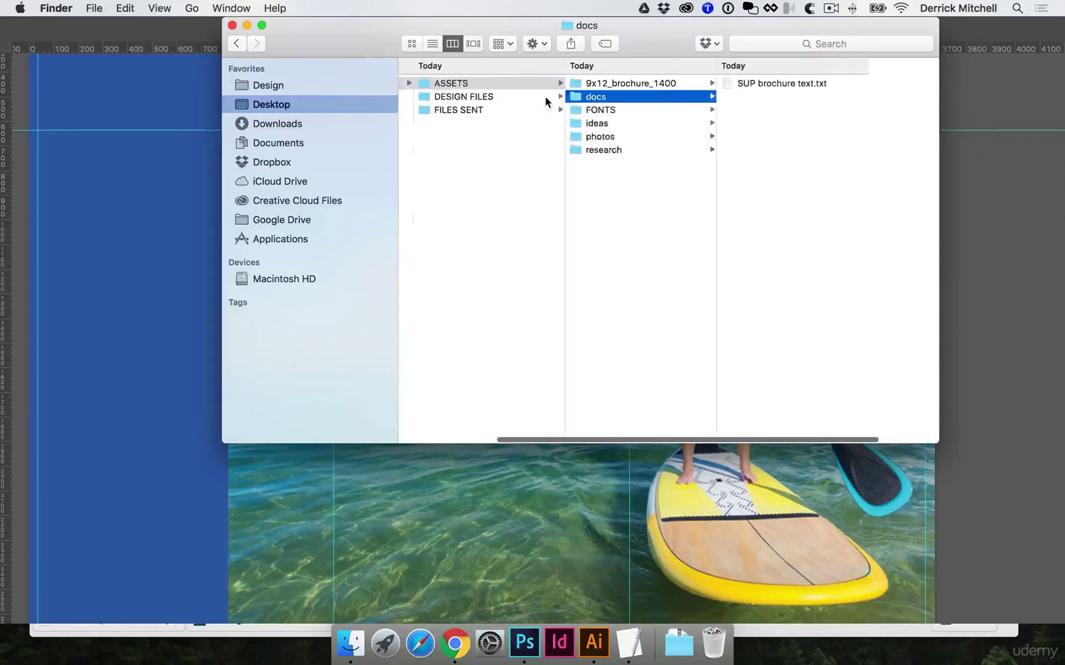
scroll(616, 100, right, 1)
double_click(729, 83)
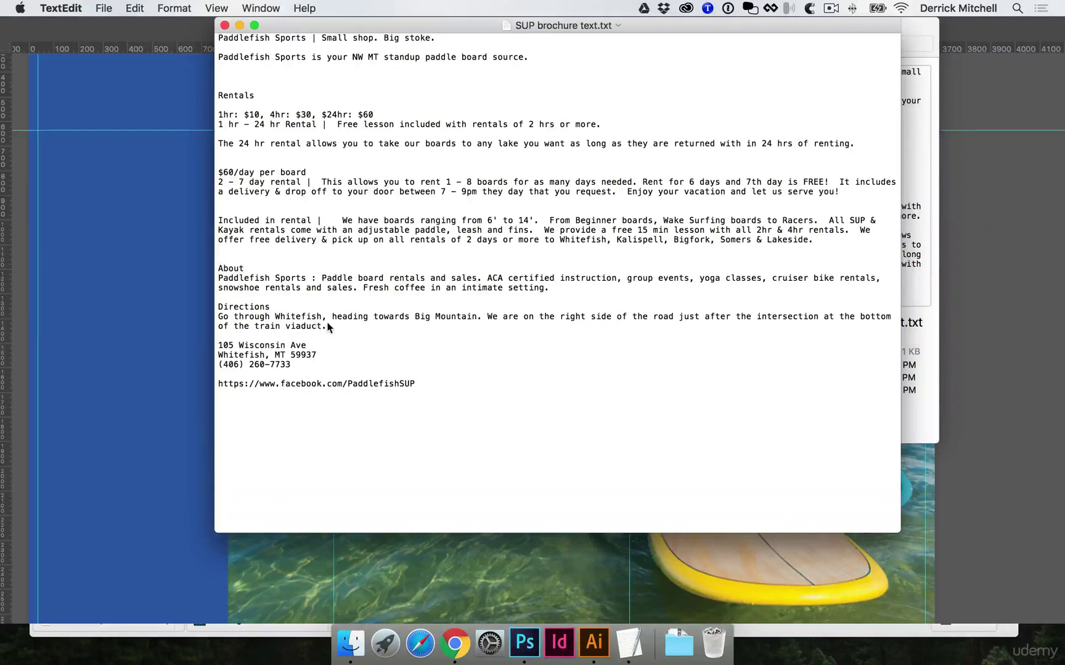
Copy everything from the Directions heading through the Facebook link in the brochure text.
drag(333, 328, 418, 387)
click(219, 308)
key(super+c)
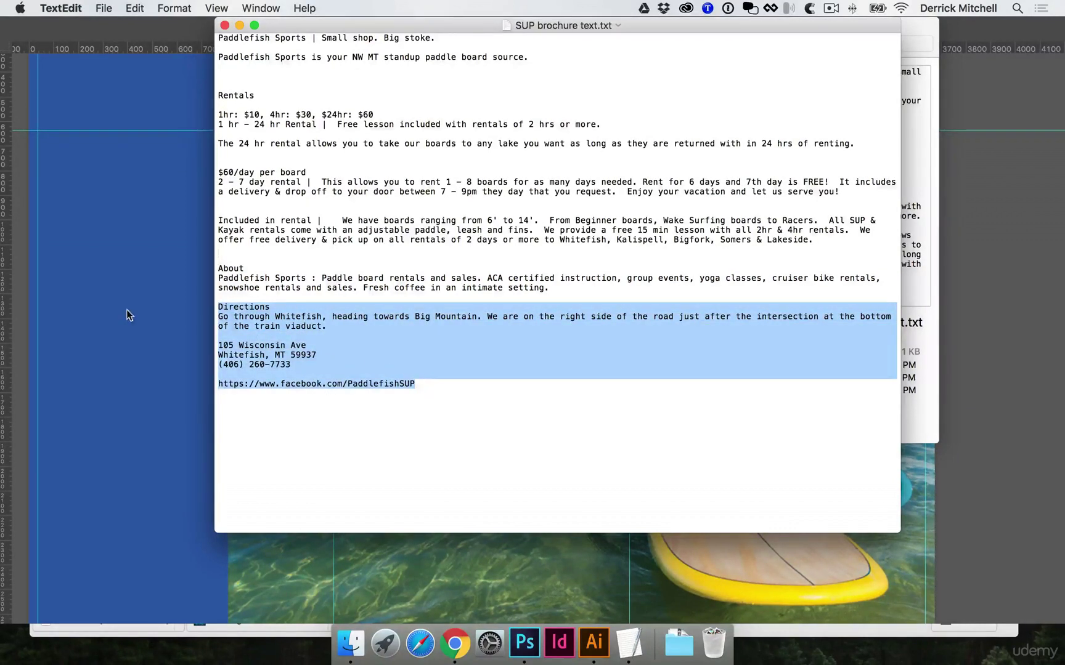
Return to Photoshop and paste the Directions text into a tall new text box on the middle panel, below the horizontal guide.
click(126, 310)
key(t)
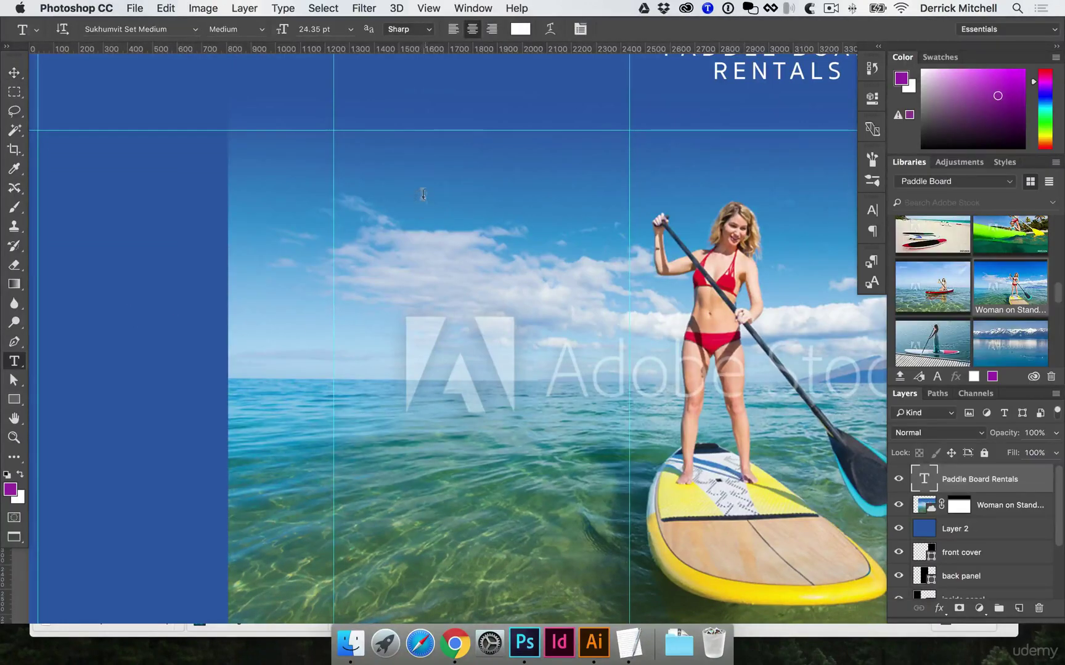
drag(401, 183, 572, 498)
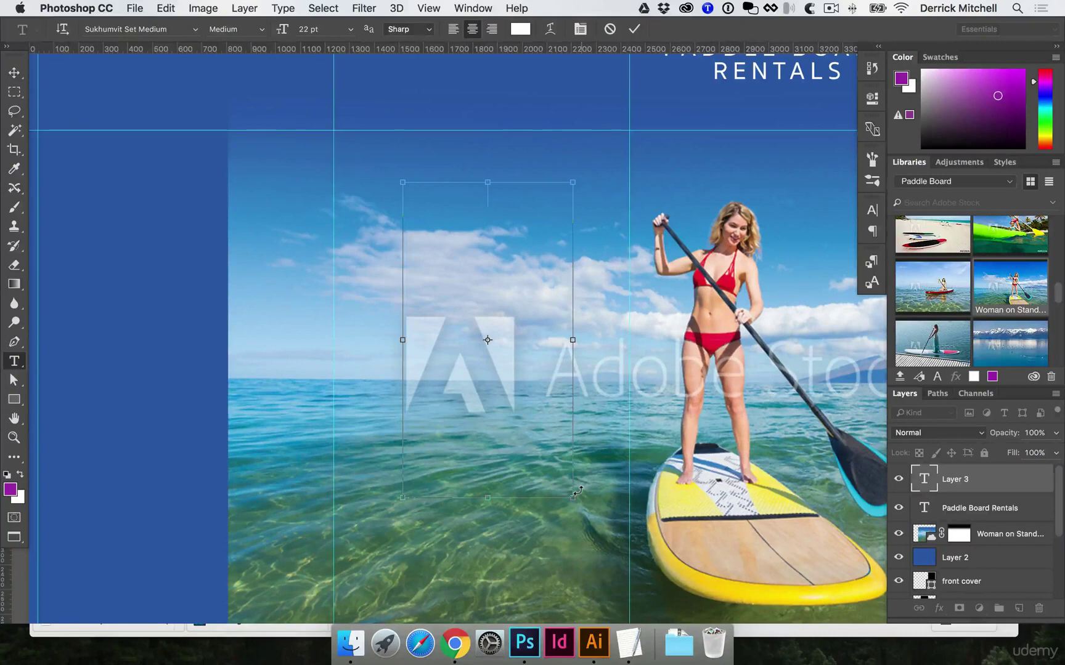
key(super+v)
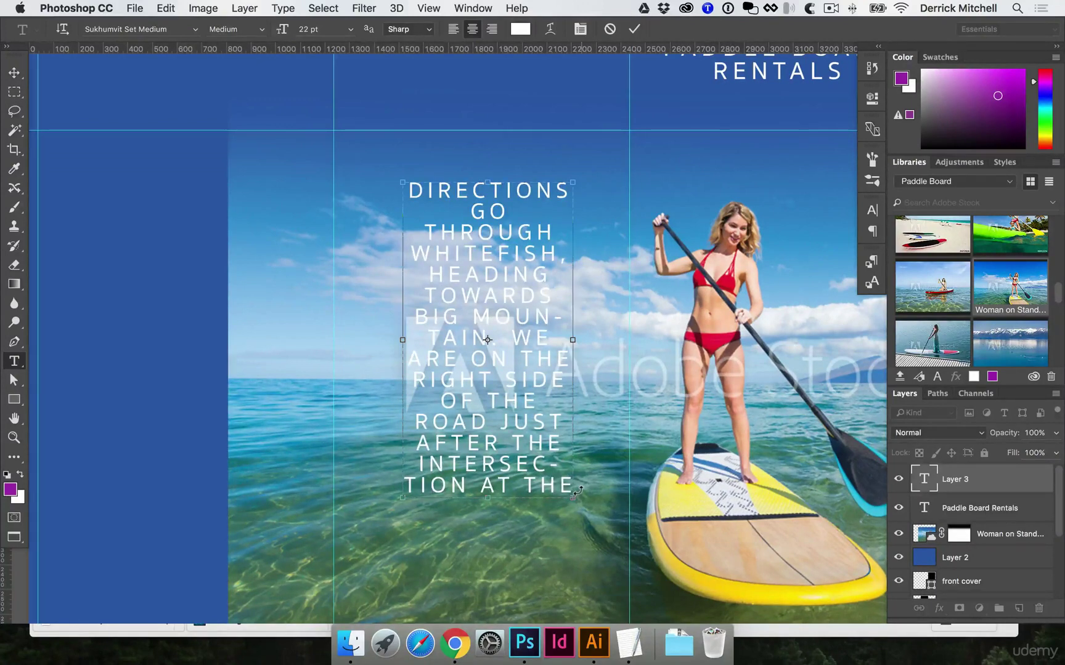
Set the font size of all the Directions text to 14 pt.
key(super+a)
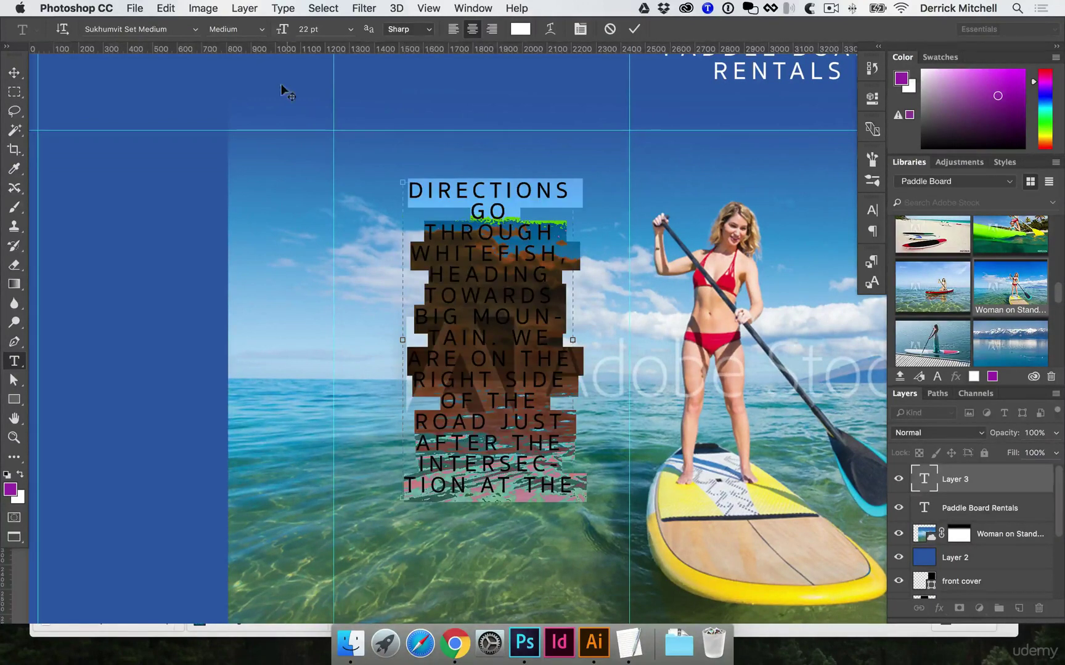
click(351, 29)
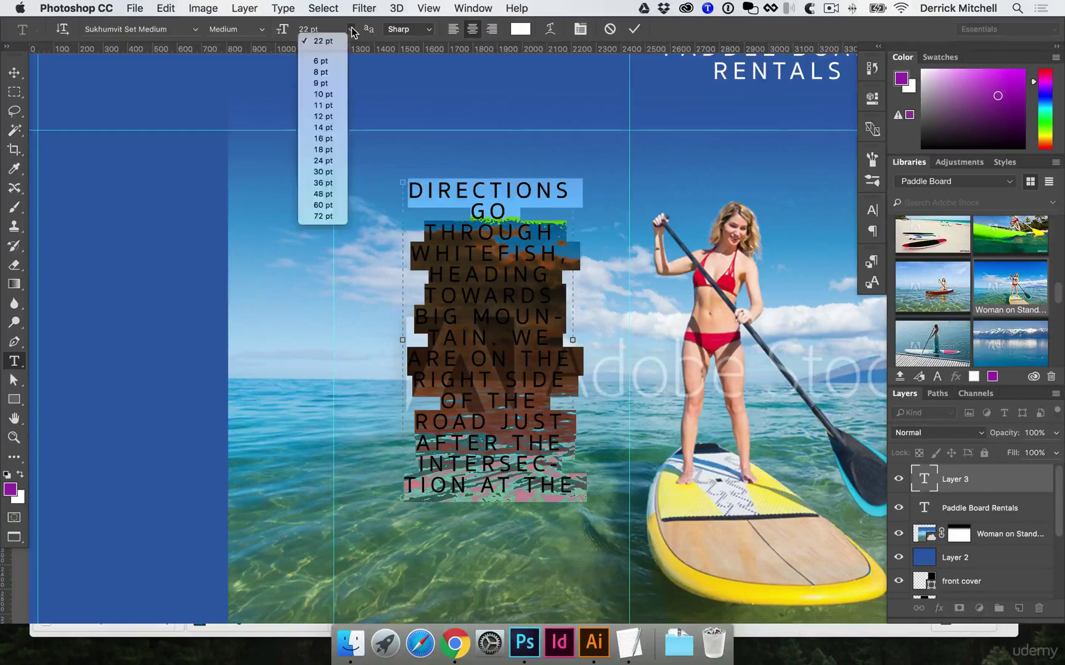
click(328, 128)
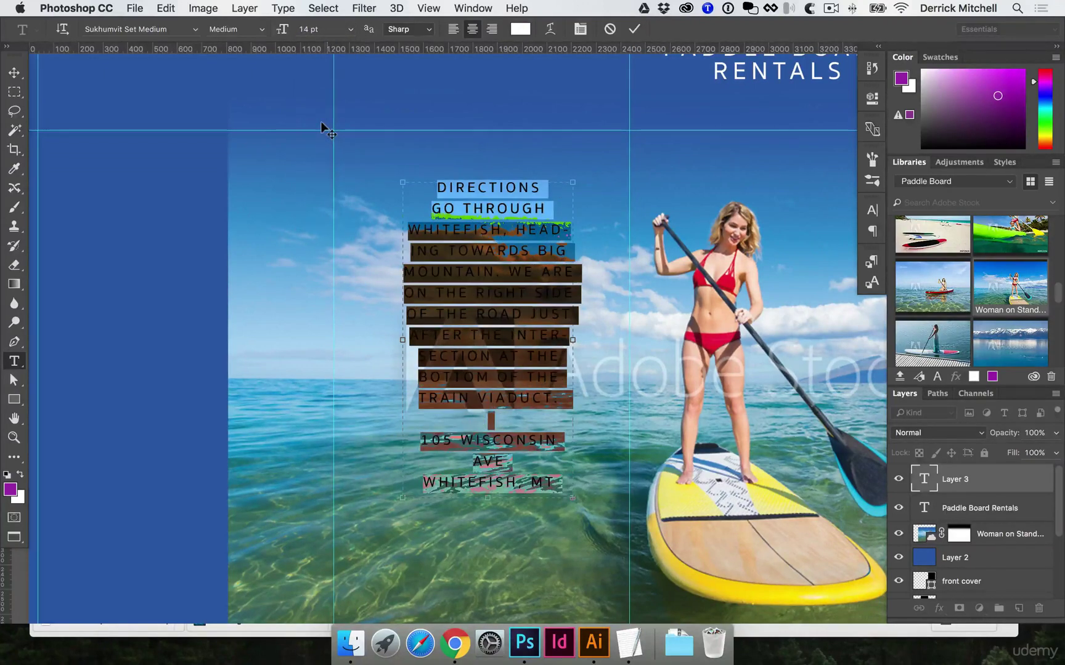
key(super+Return)
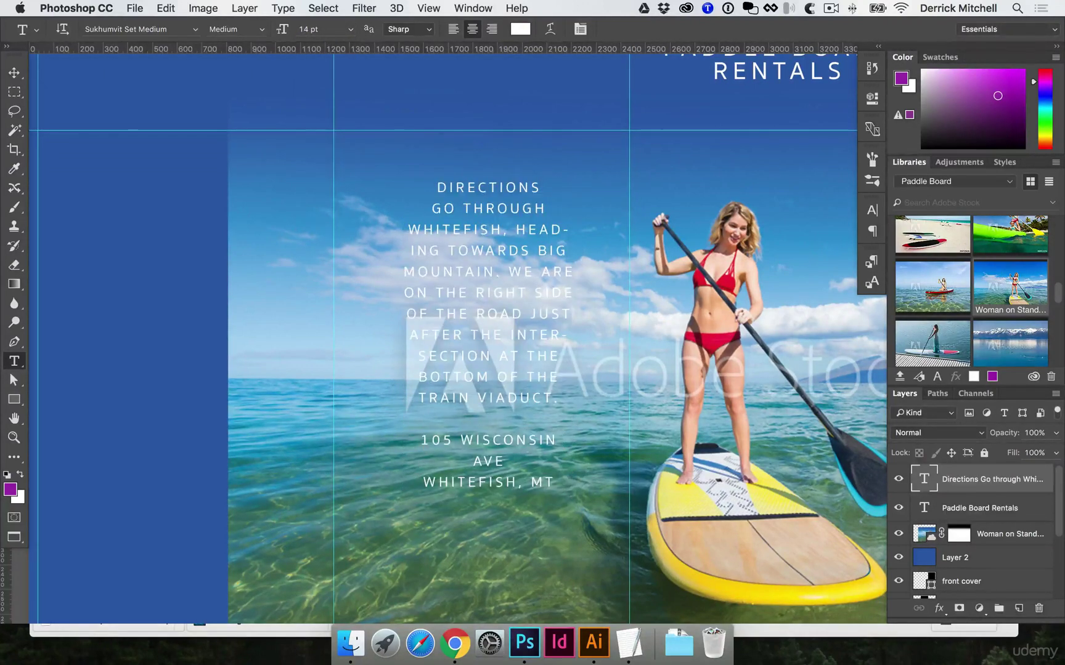
Extend the Directions text box downward, and upward to just below the horizontal guide, to fit more of the copy.
click(496, 228)
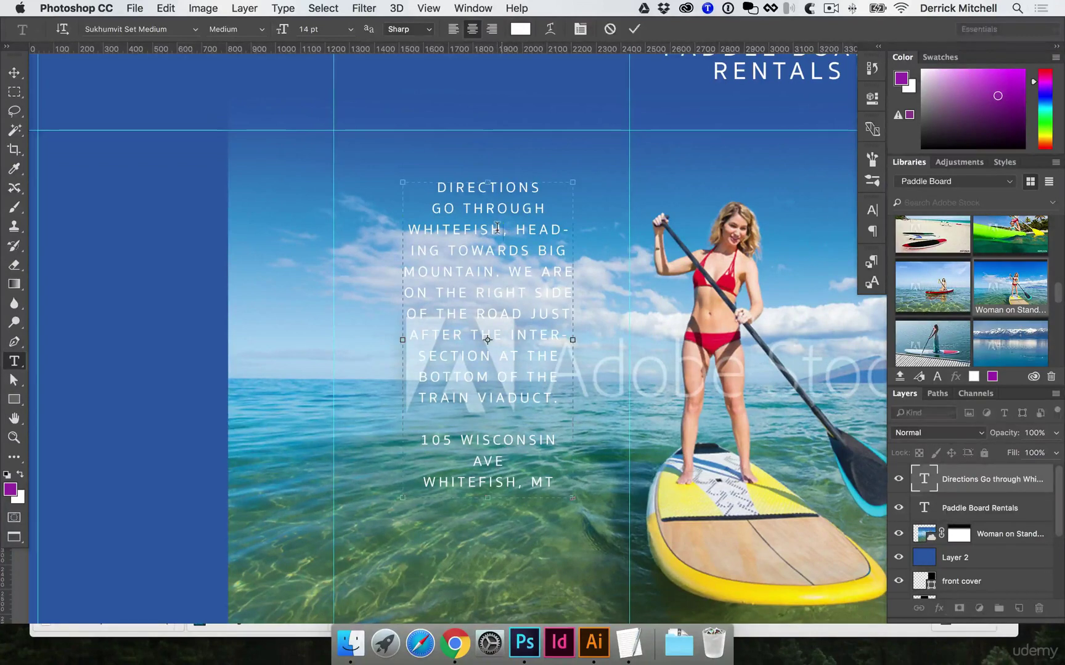
drag(487, 498, 487, 579)
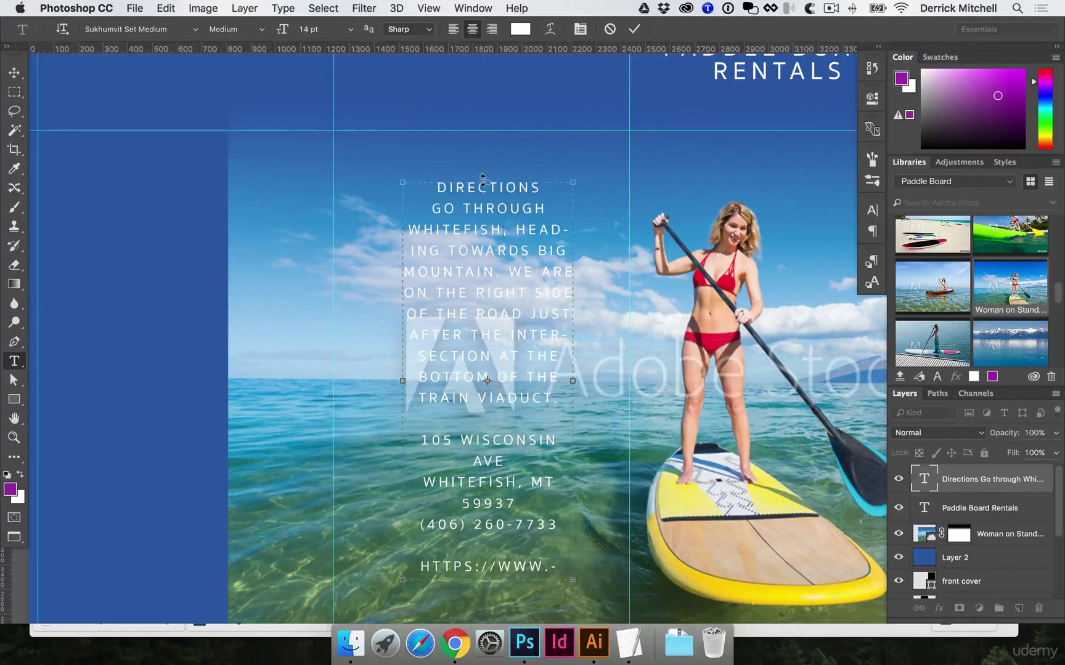
drag(483, 179, 483, 137)
key(super+Return)
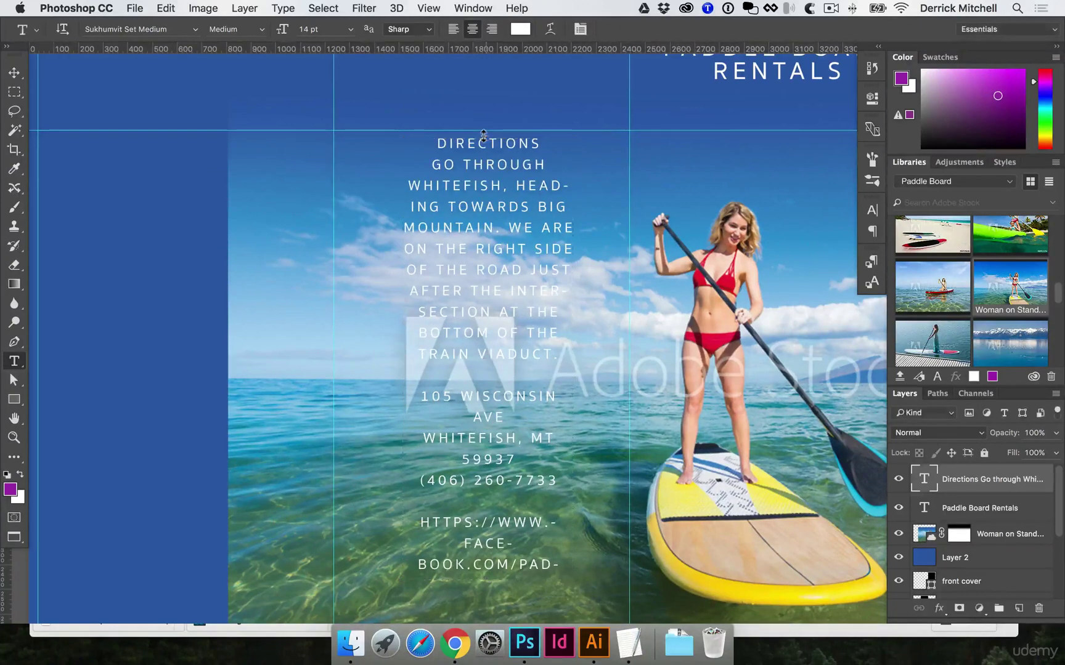
Examine the layout across all three panels, including where the photo ends against the solid blue on the left panel.
key(v)
scroll(630, 210, right, 5)
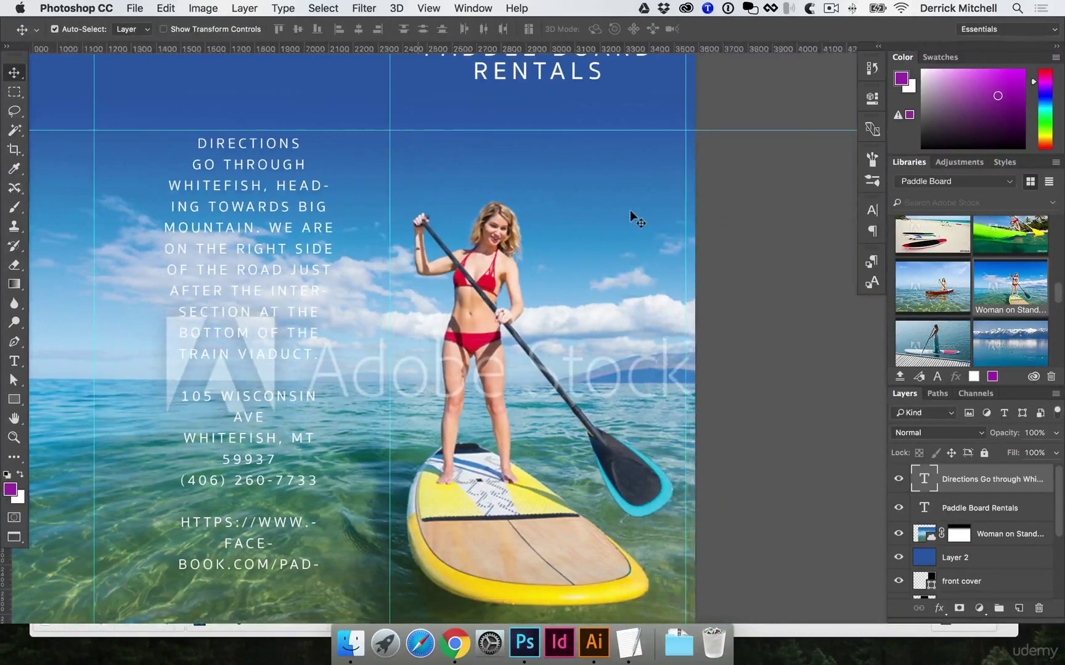
scroll(630, 211, up, 3)
scroll(630, 210, down, 3)
scroll(630, 211, left, 5)
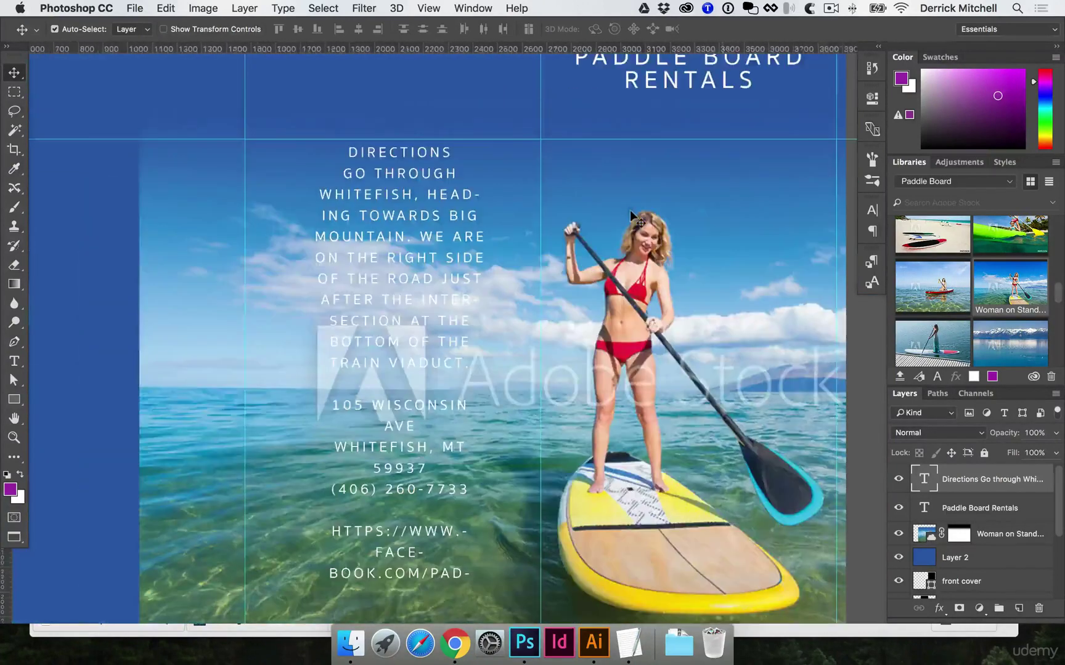
scroll(629, 211, left, 5)
click(306, 223)
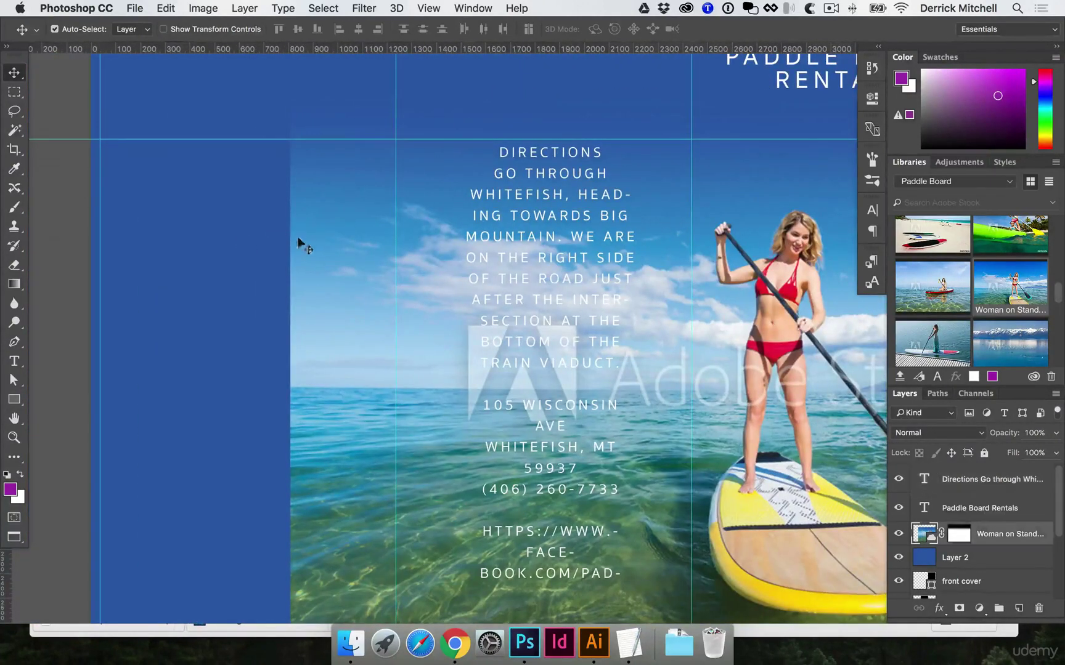
scroll(298, 242, left, 5)
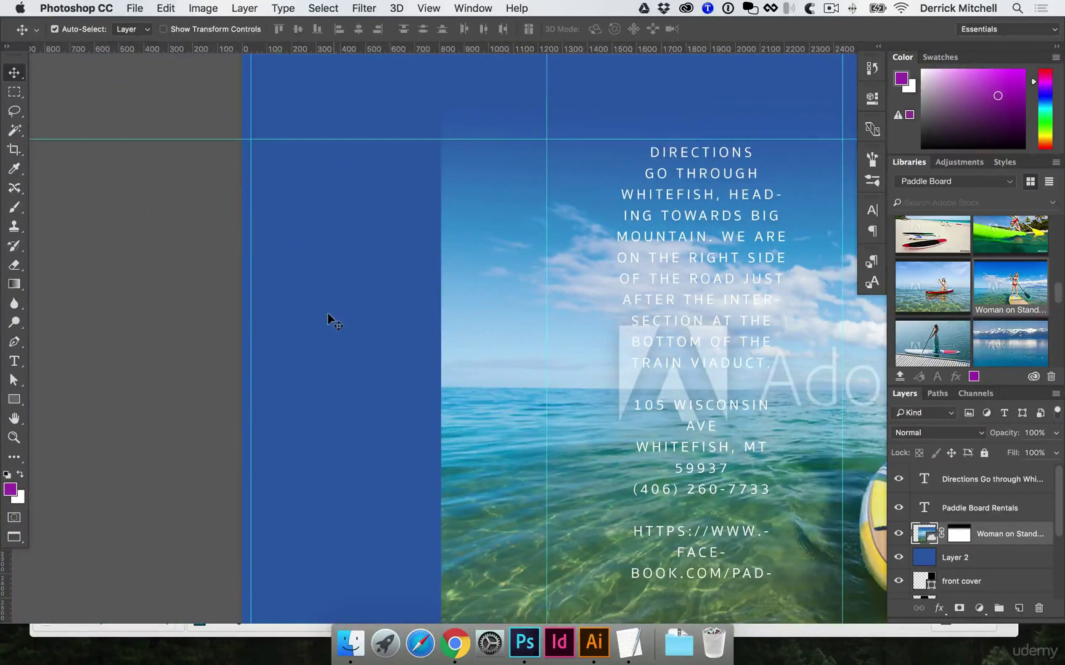
scroll(507, 297, right, 20)
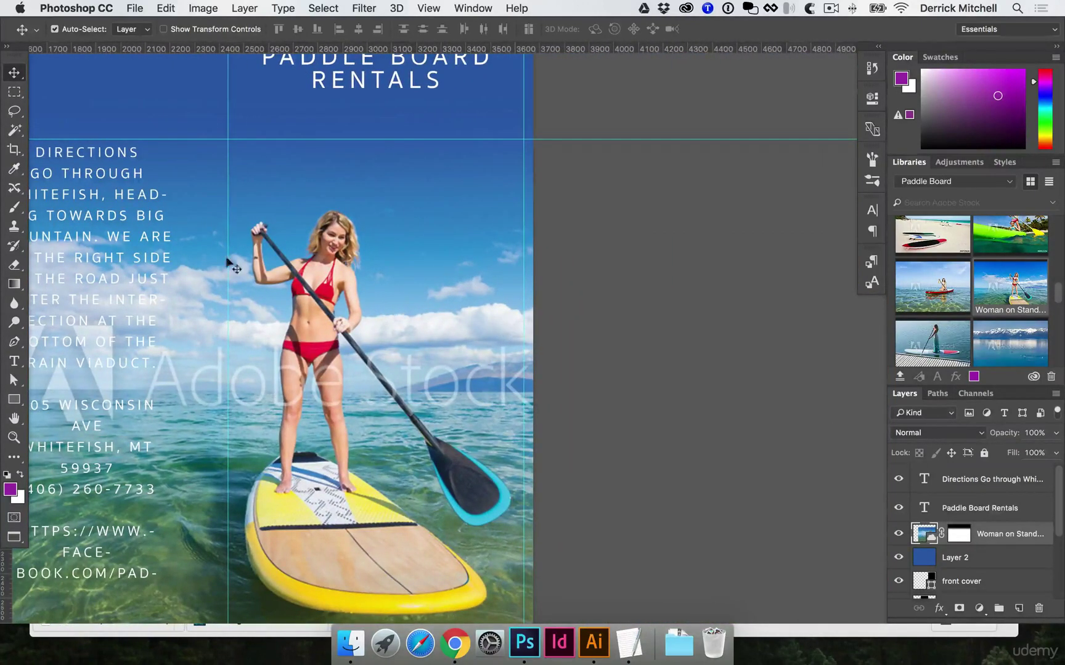
scroll(228, 262, left, 20)
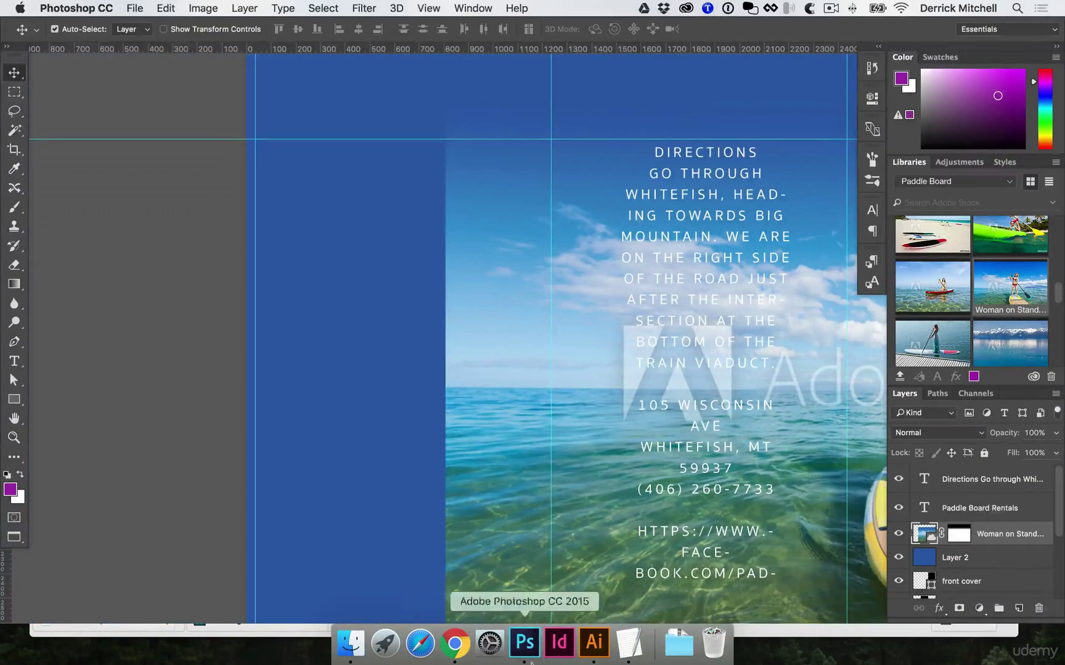
Switch to TextEdit and copy the About heading with its paragraph from the brochure text.
click(629, 643)
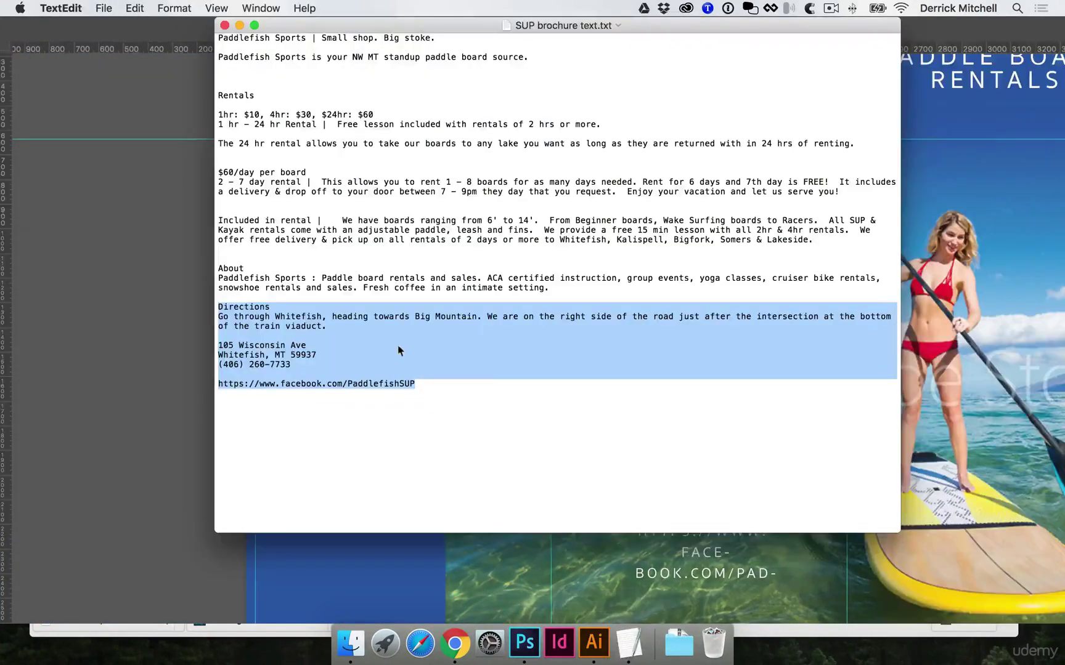
click(266, 267)
drag(568, 290, 216, 266)
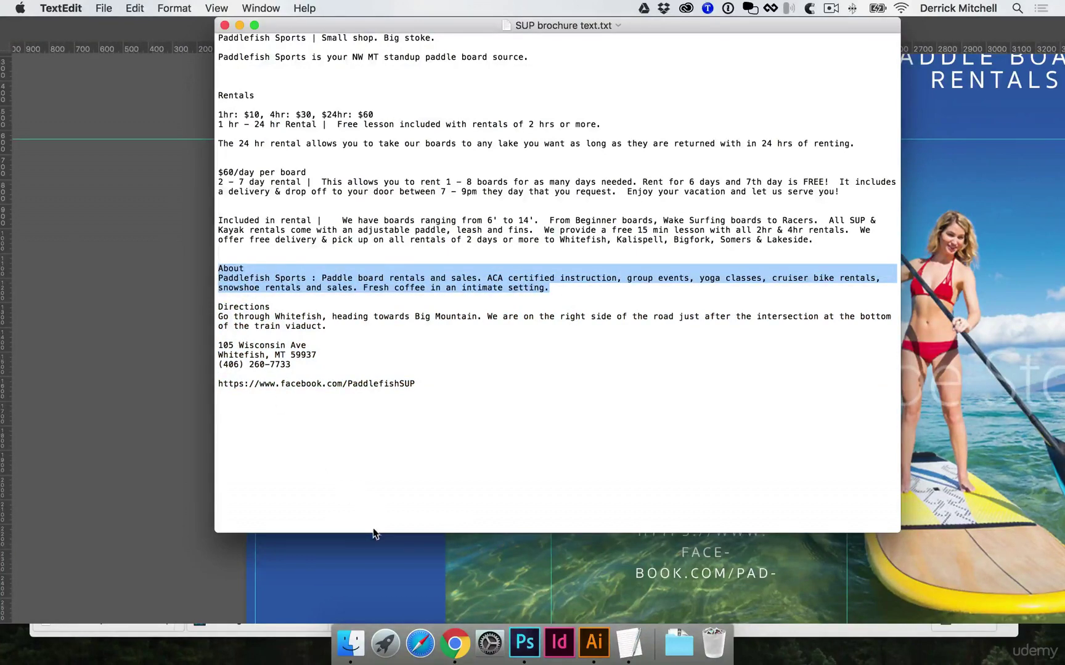
Return to Photoshop and paste the About text into a new text box on the left panel, starting at the horizontal guide.
click(381, 560)
key(t)
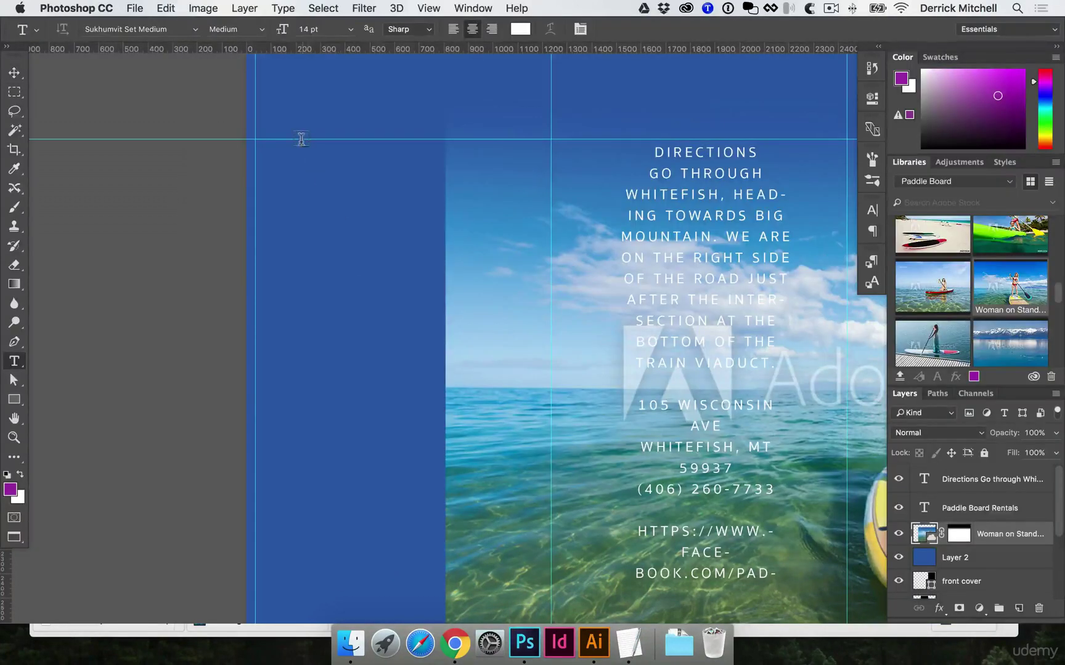
drag(301, 139, 530, 600)
text(ABOUT PADDLEFISH SPORTS : PADDLE BOARD RENTALS AND SALES. ACA CERTIFIED INSTRUCTION, GROUP EVENTS, YOGA CLASSES, CRUISER BIKE RENTALS, SNOWSHOE RENTALS AND SALES. FRESH COFFEE IN AN INTIMATE SETTING.)
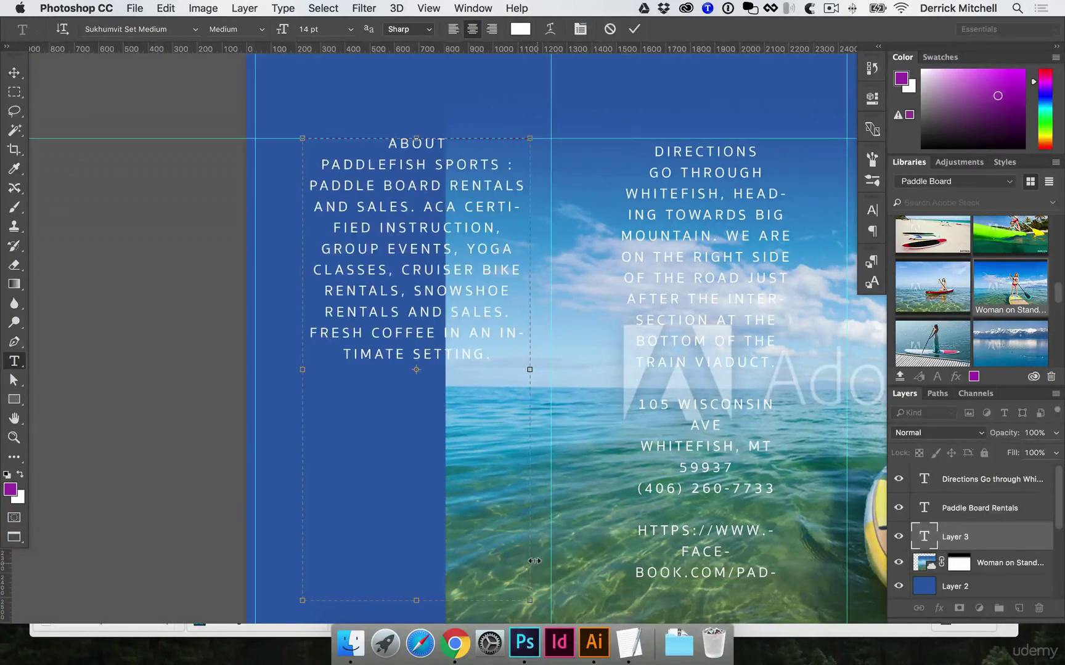
key(cmd+Return)
Move the About text lower and slightly left within the left panel, and check it against the whole spread.
key(v)
drag(453, 297, 441, 356)
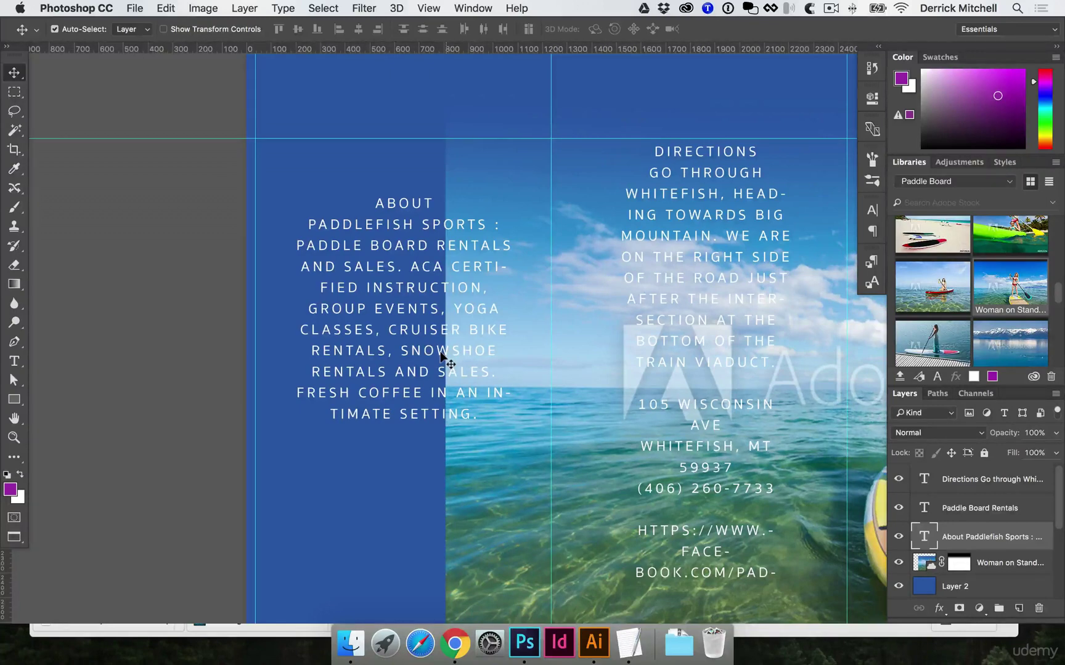
scroll(542, 314, down, 3)
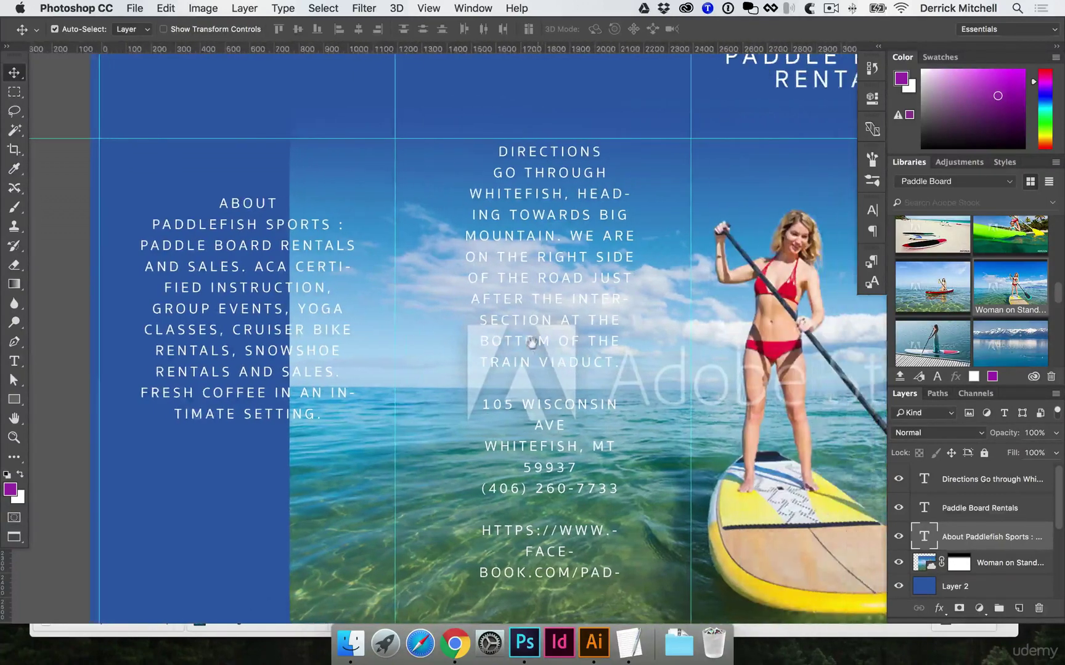
drag(591, 349, 509, 331)
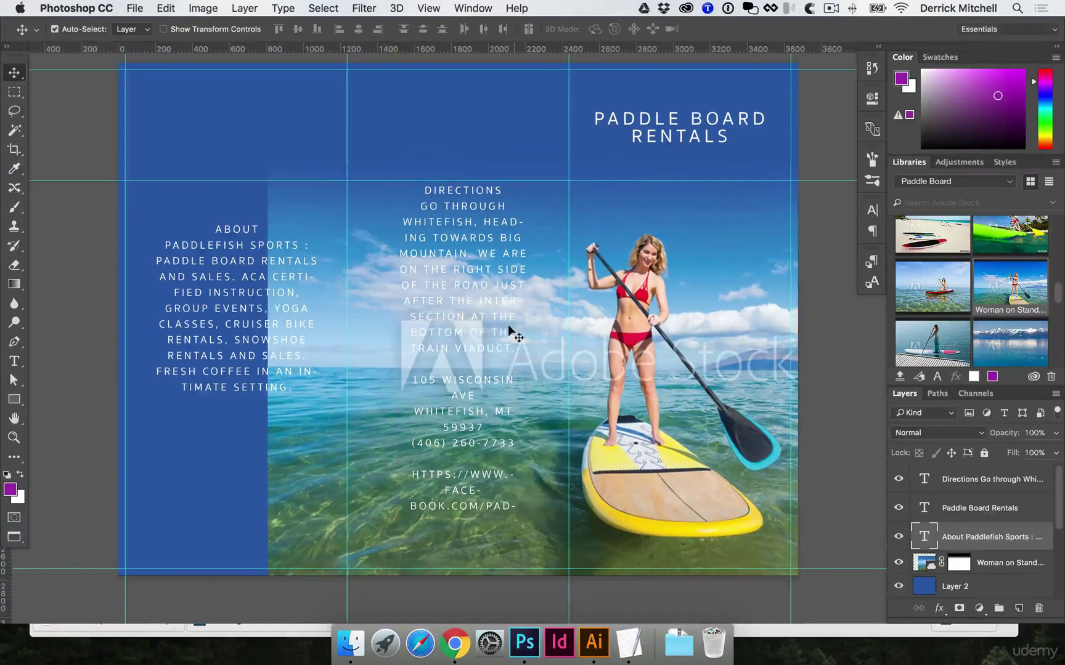